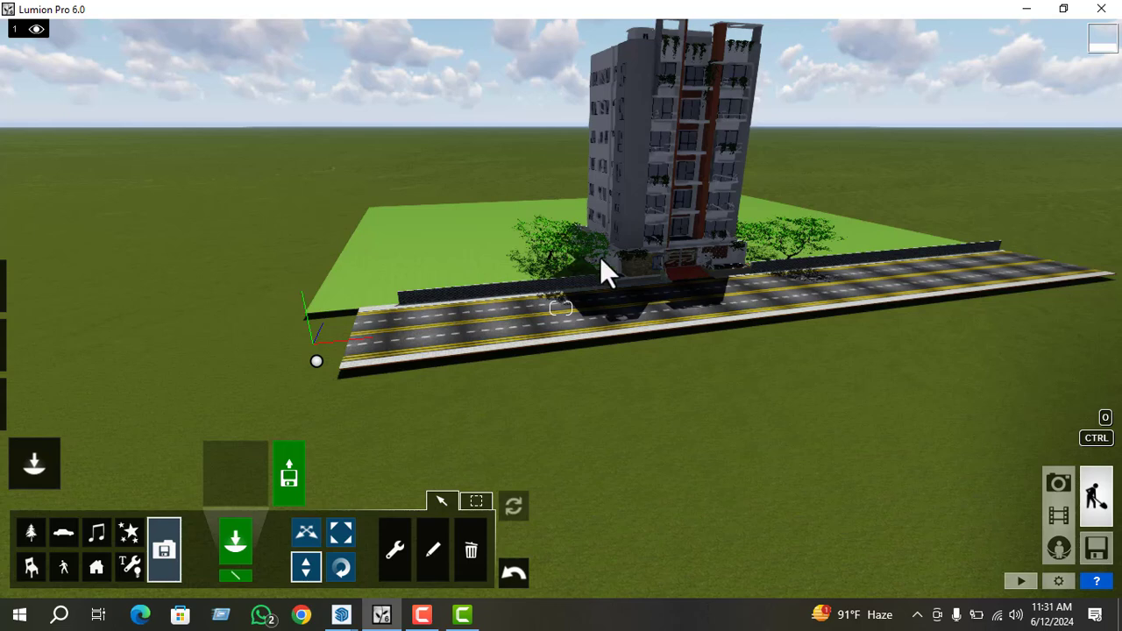
# Lower the imported building model vertically until its road slab and plot sit at ground level
pyautogui.moveTo(701, 294); pyautogui.dragTo(726, 258, button='right')
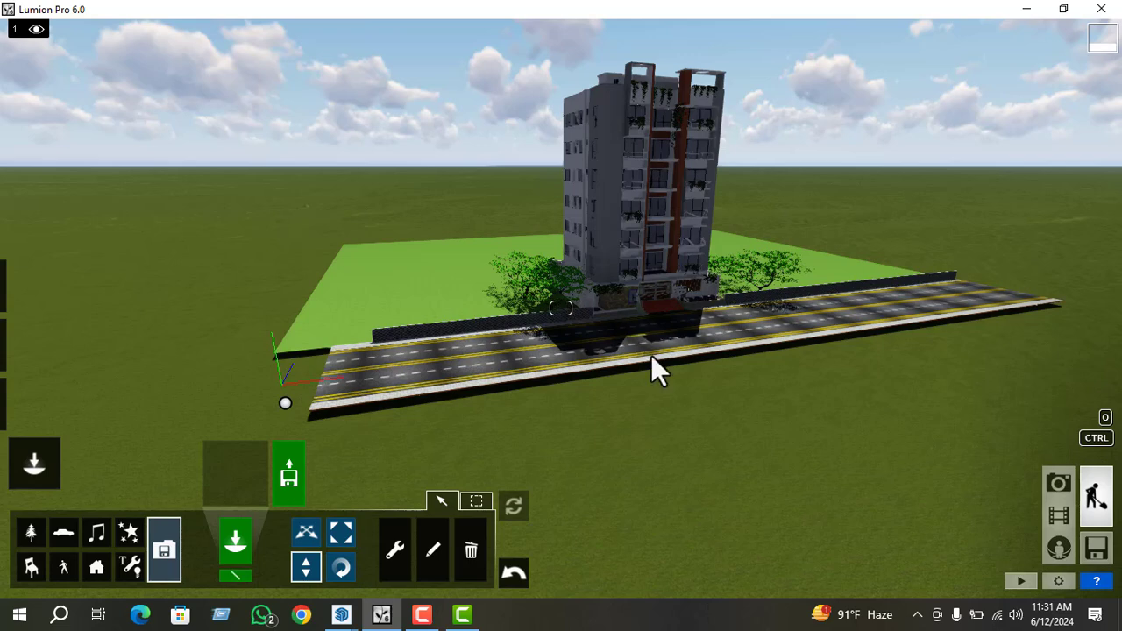
pyautogui.press('w')
pyautogui.moveTo(638, 423); pyautogui.dragTo(612, 417, button='right')
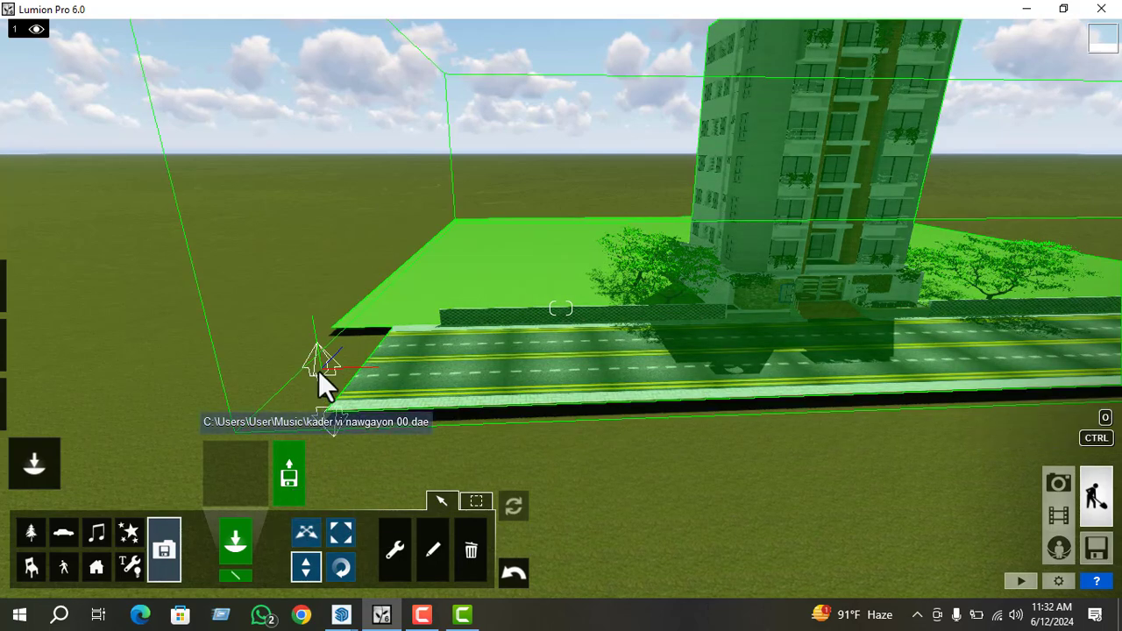
pyautogui.moveTo(318, 369); pyautogui.dragTo(321, 397)
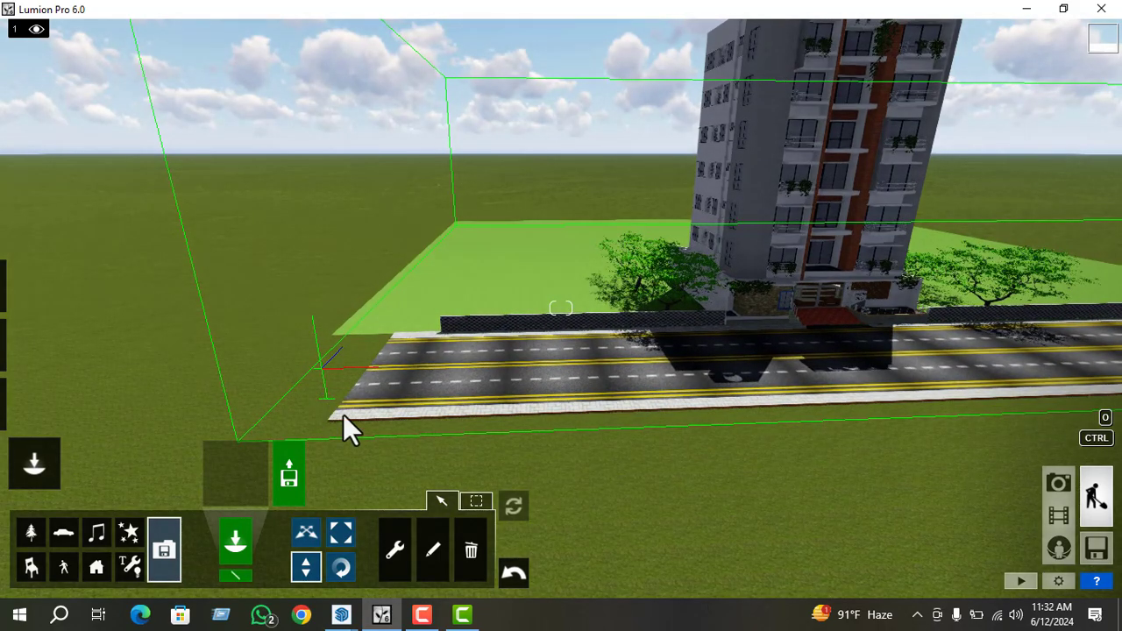
# Examine the whole site from farther back, from above and from several camera heights
pyautogui.press('s')
pyautogui.moveTo(329, 464); pyautogui.dragTo(612, 392, button='right')
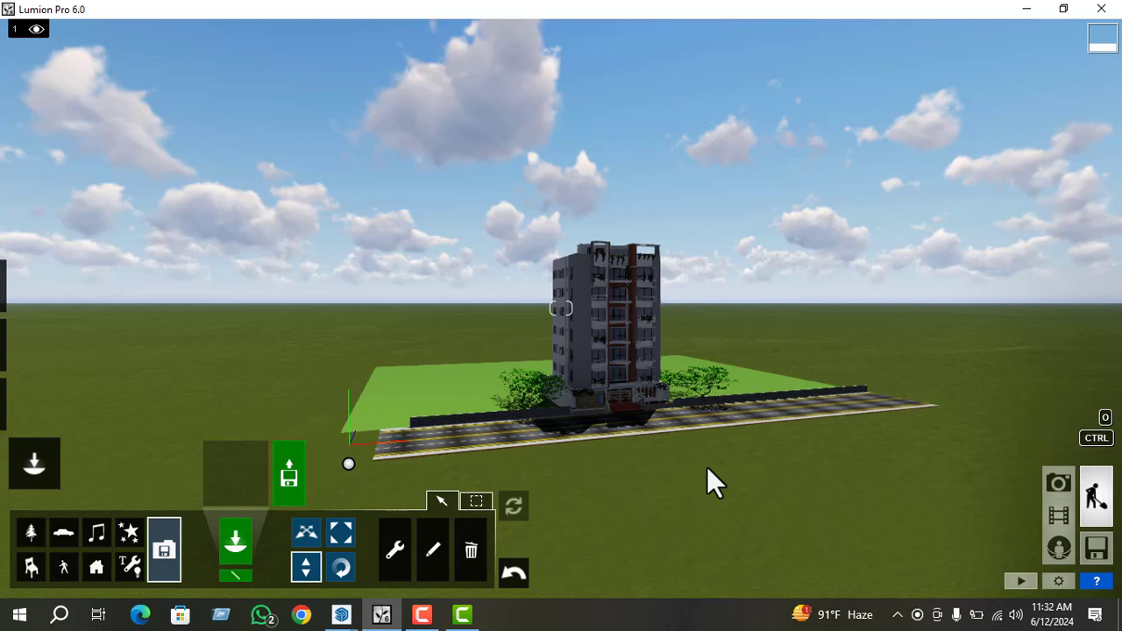
pyautogui.scroll(-2, 567, 433)
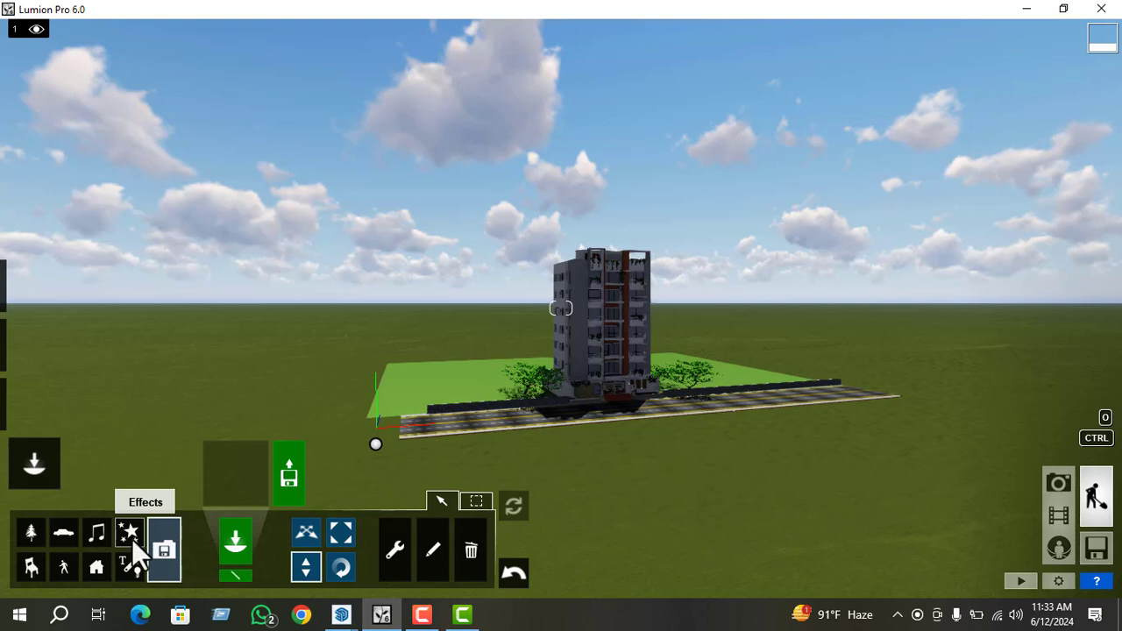
pyautogui.press('w')
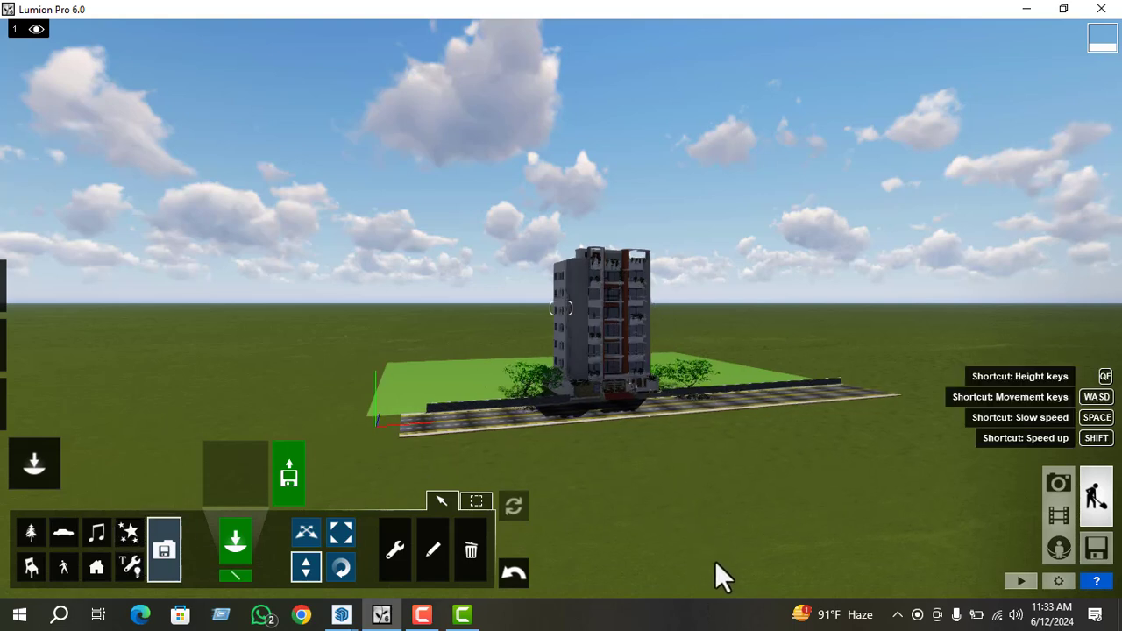
pyautogui.moveTo(644, 340); pyautogui.dragTo(660, 386, button='right')
pyautogui.press('w')
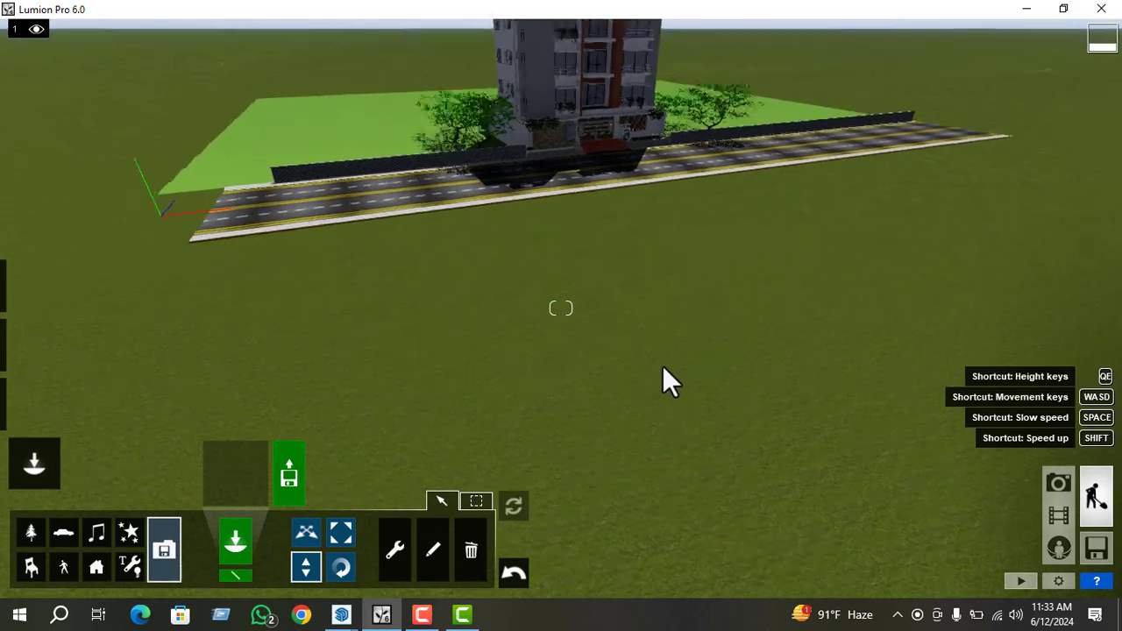
pyautogui.moveTo(638, 451); pyautogui.dragTo(634, 412, button='right')
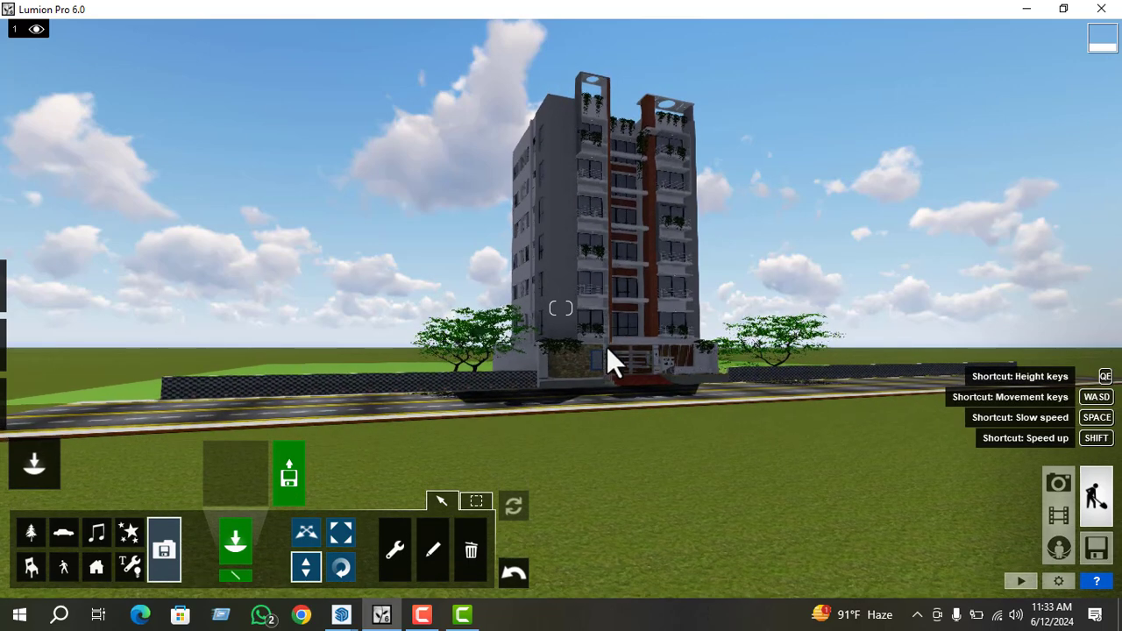
pyautogui.press('e')
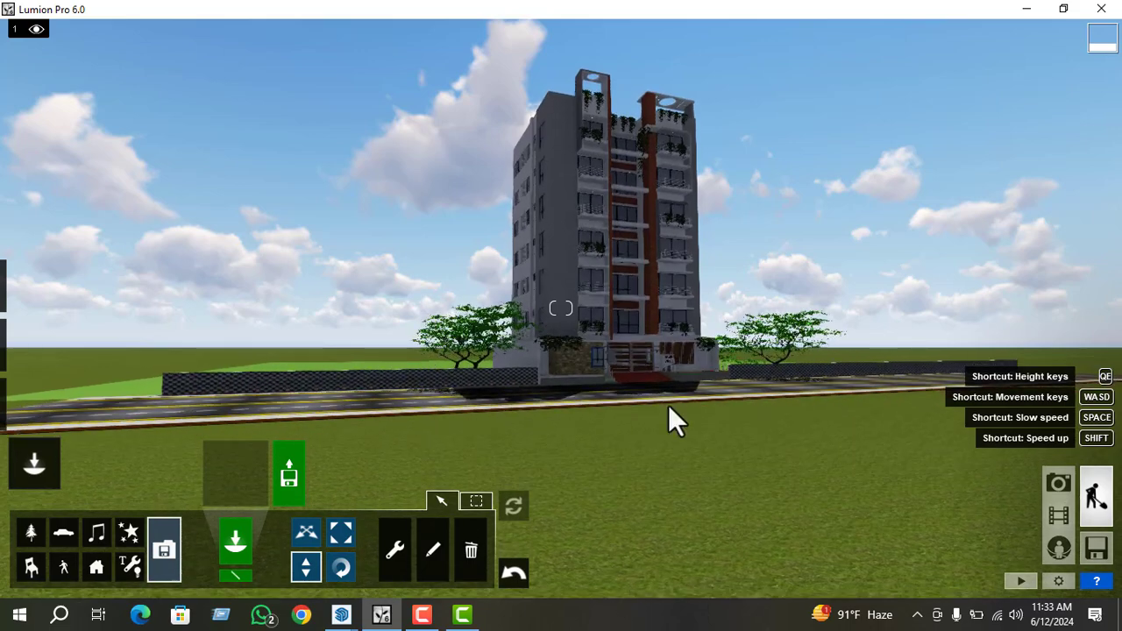
pyautogui.press('q')
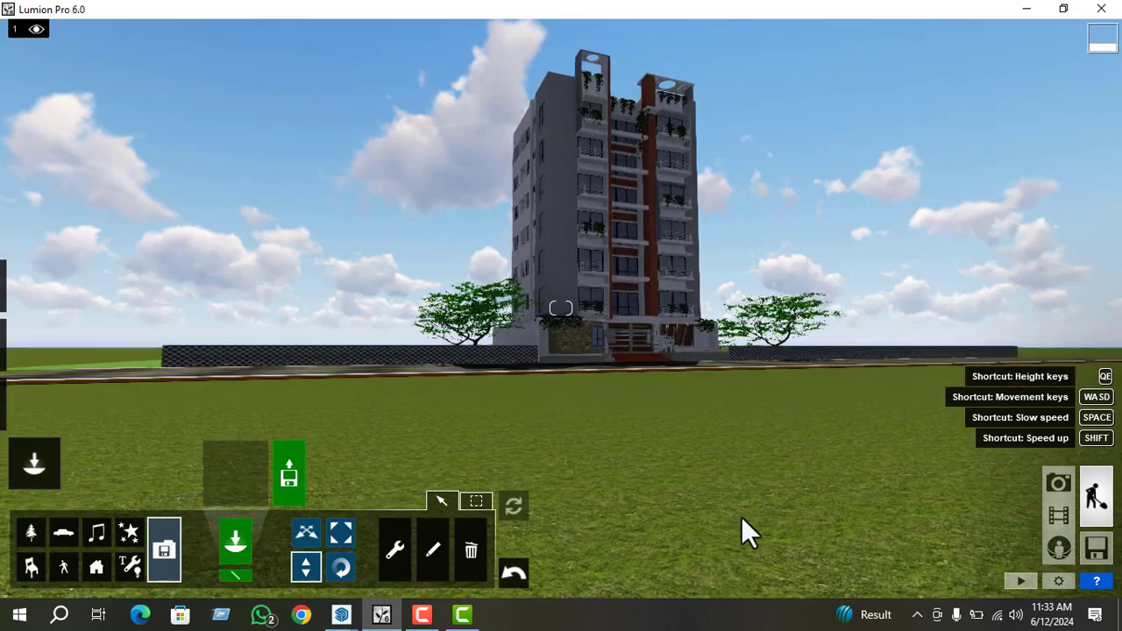
pyautogui.press('q')
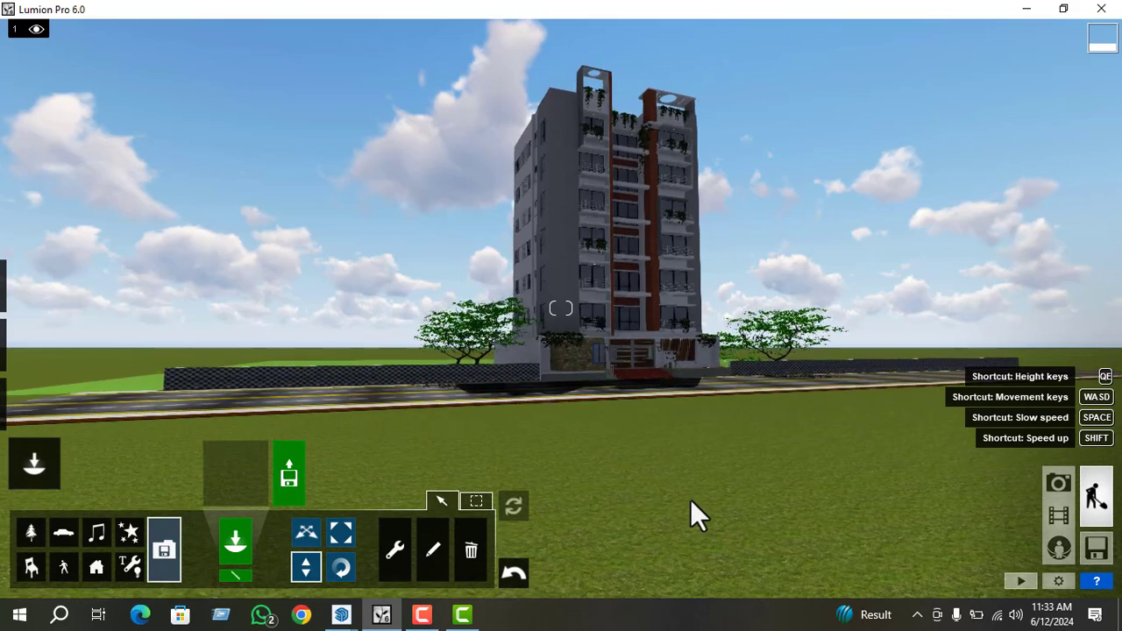
pyautogui.press('q')
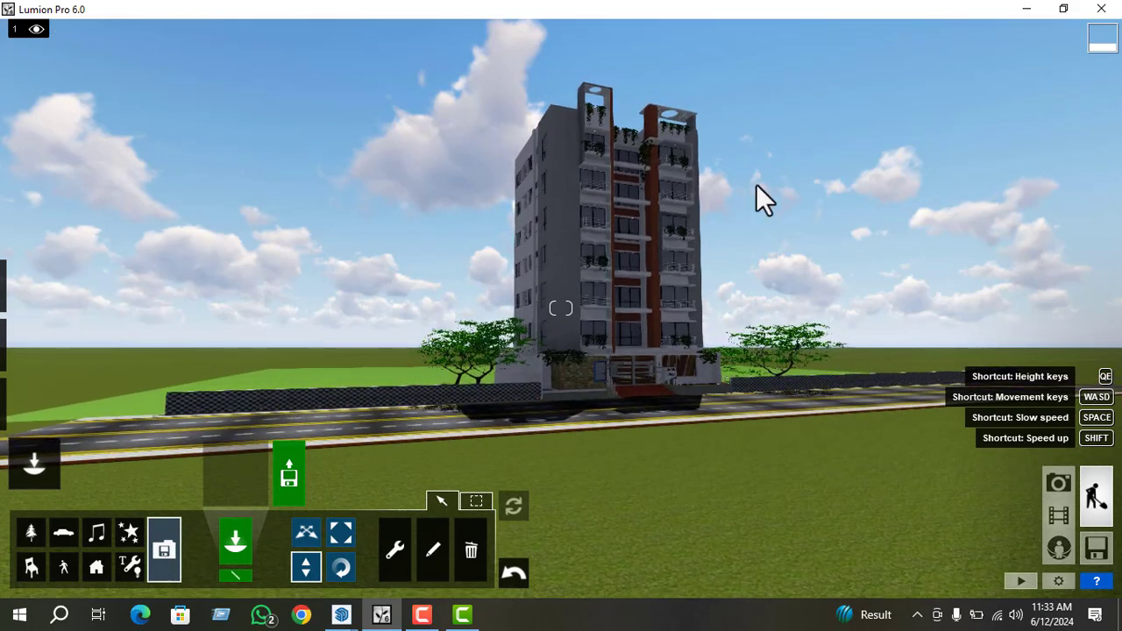
pyautogui.press('q')
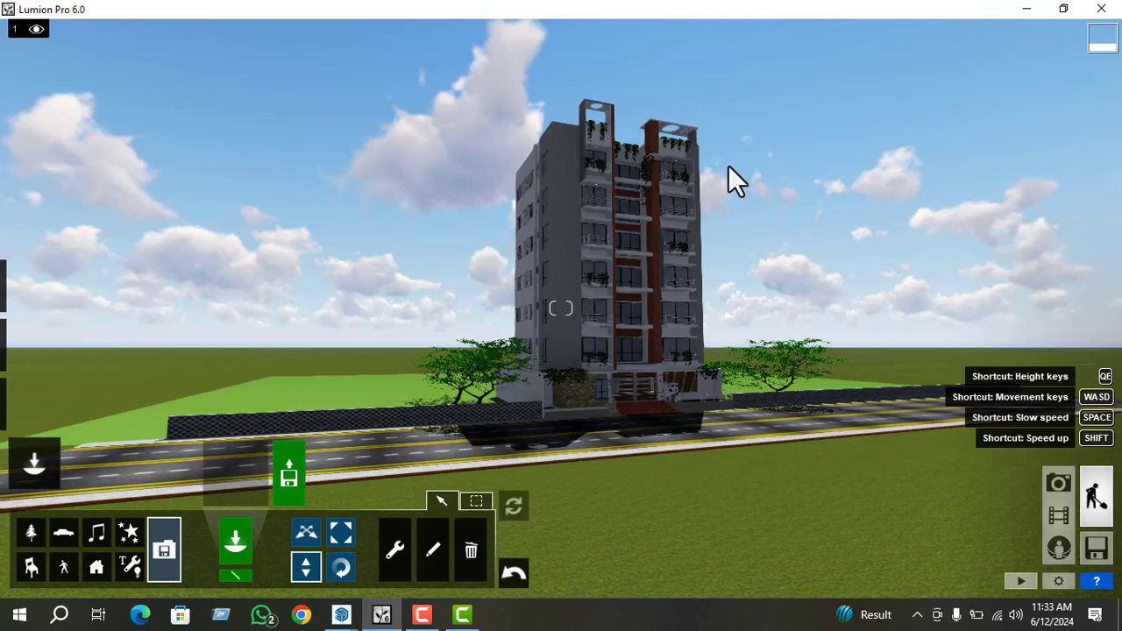
pyautogui.press('ctrl')
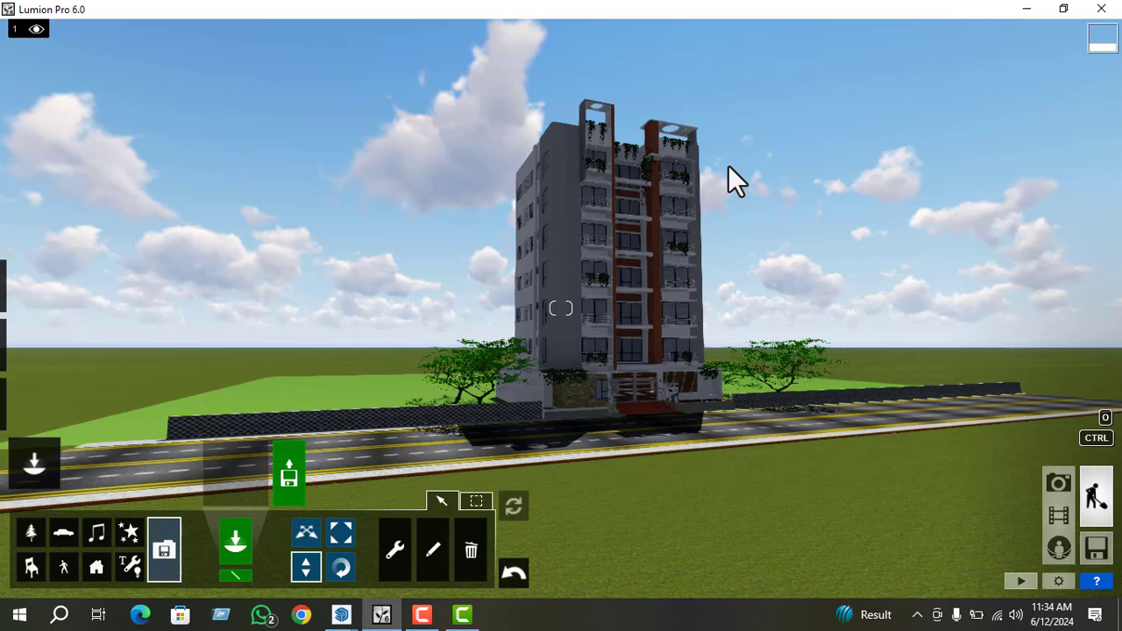
# Examine the front facade and entrance up close, and frame the full building head-on
pyautogui.press('w')
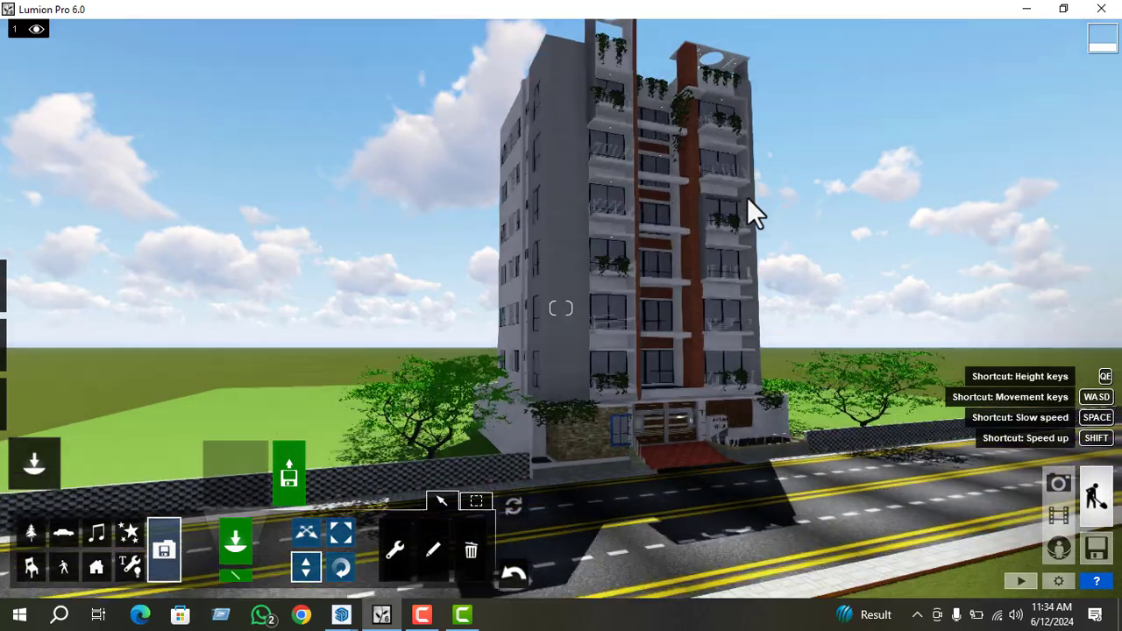
pyautogui.press('d')
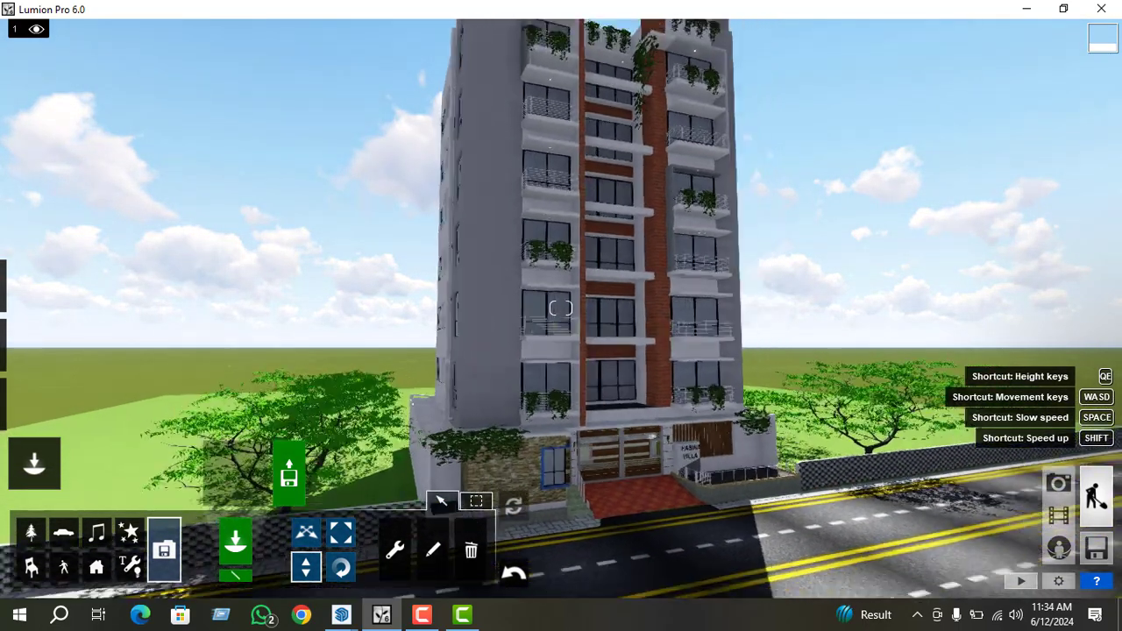
pyautogui.moveTo(736, 309); pyautogui.dragTo(677, 344, button='right')
pyautogui.press('d')
pyautogui.moveTo(568, 337); pyautogui.dragTo(563, 365, button='right')
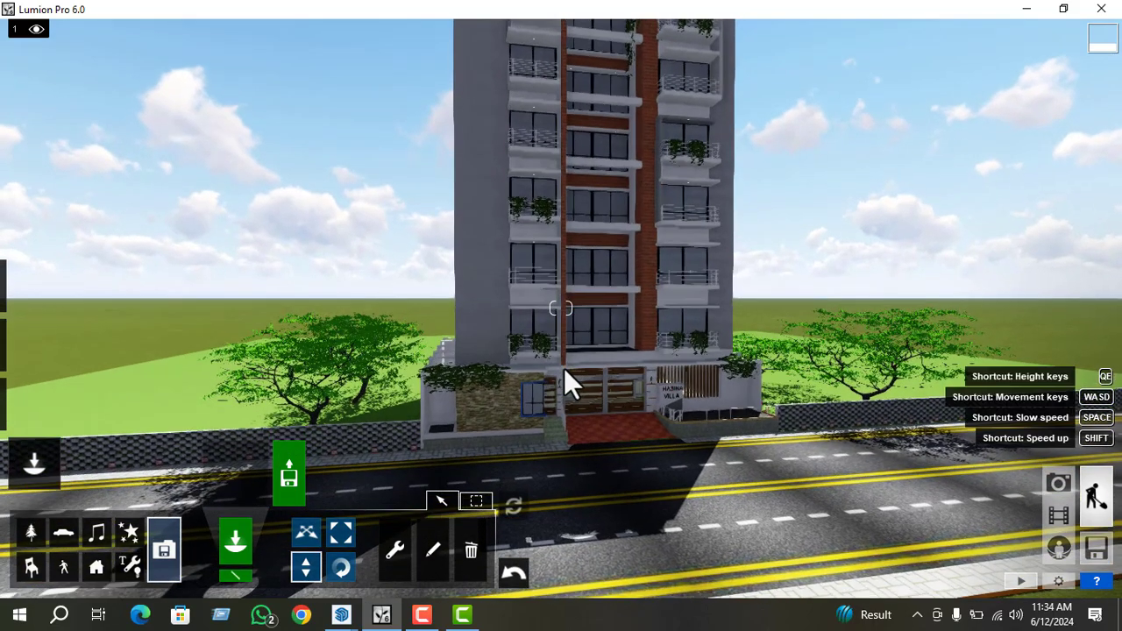
pyautogui.press('s')
pyautogui.press('s')
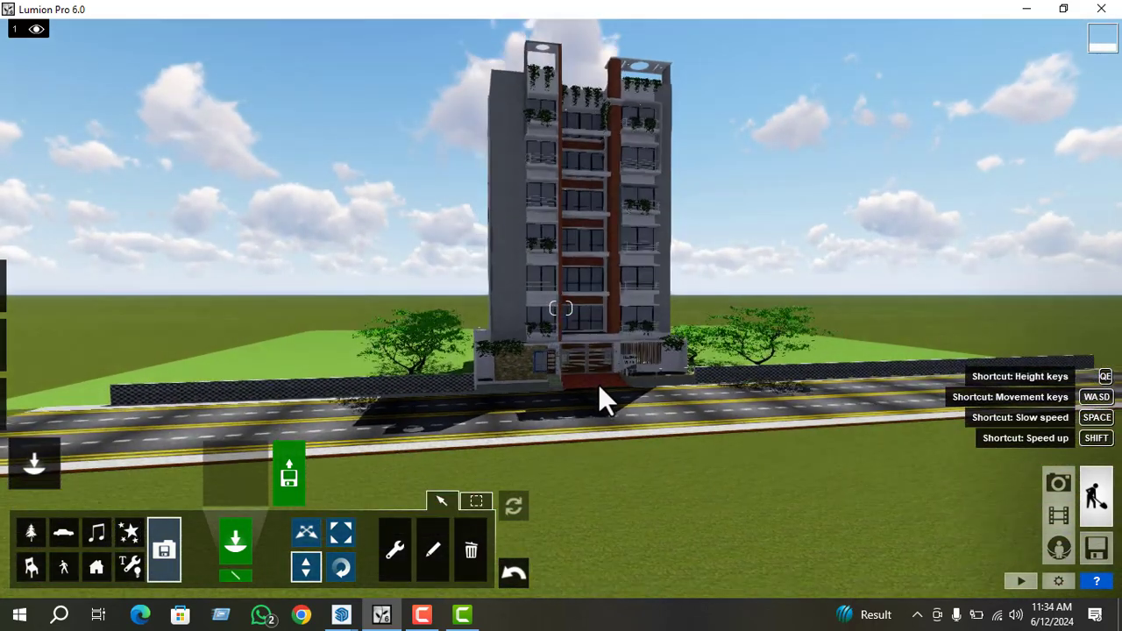
pyautogui.press('d')
pyautogui.moveTo(596, 383); pyautogui.dragTo(633, 334, button='right')
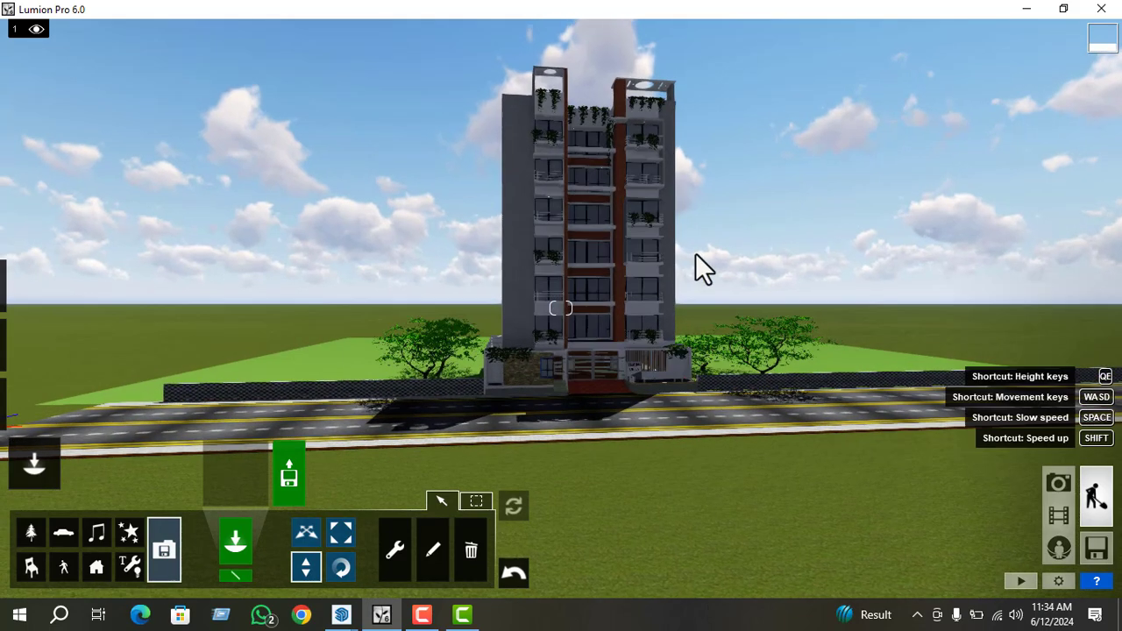
pyautogui.press('w')
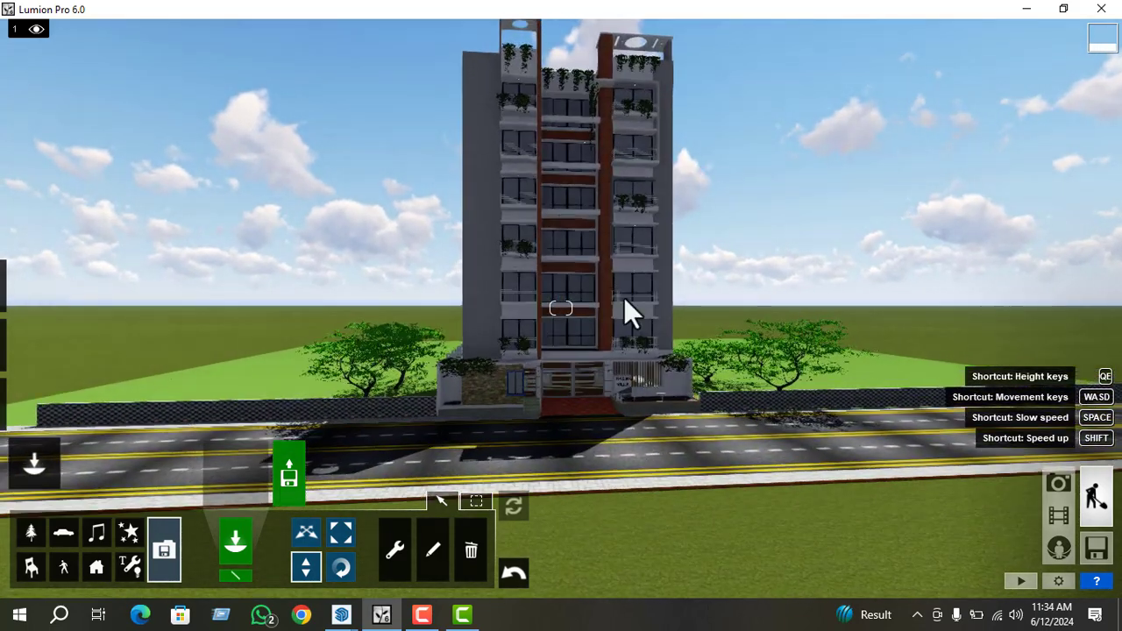
pyautogui.press('q')
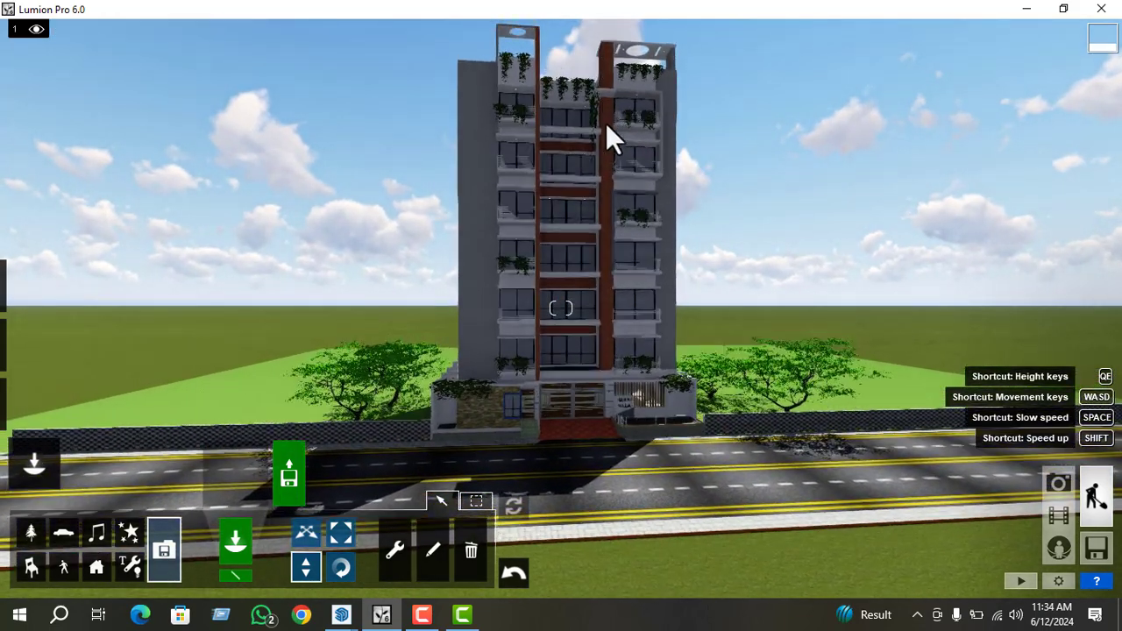
pyautogui.press('d')
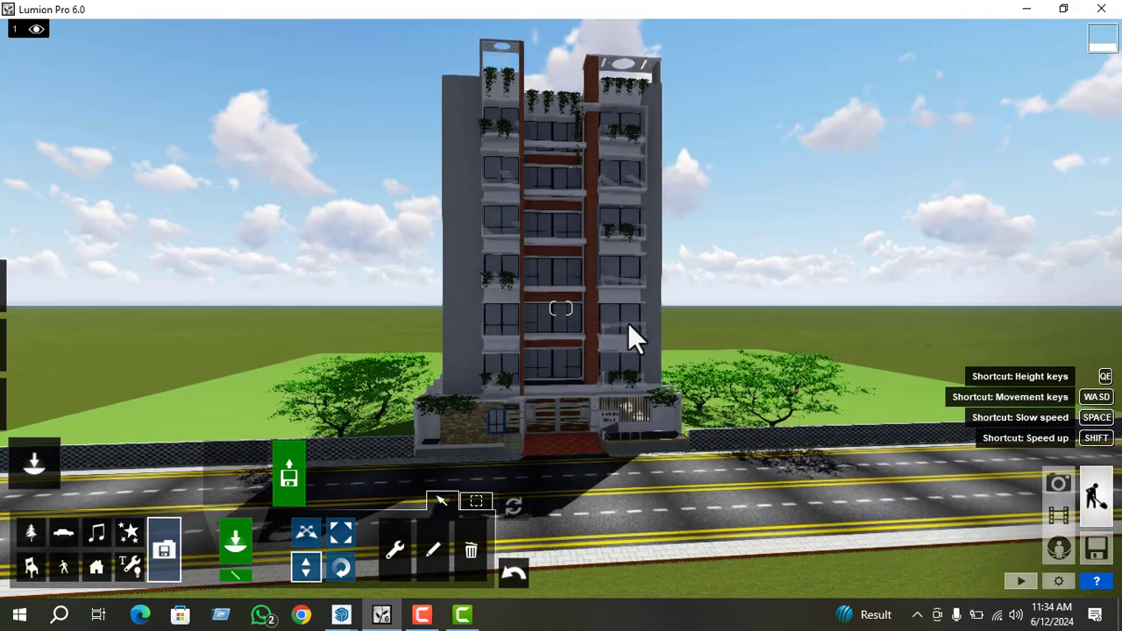
pyautogui.moveTo(626, 334); pyautogui.dragTo(626, 334, button='right')
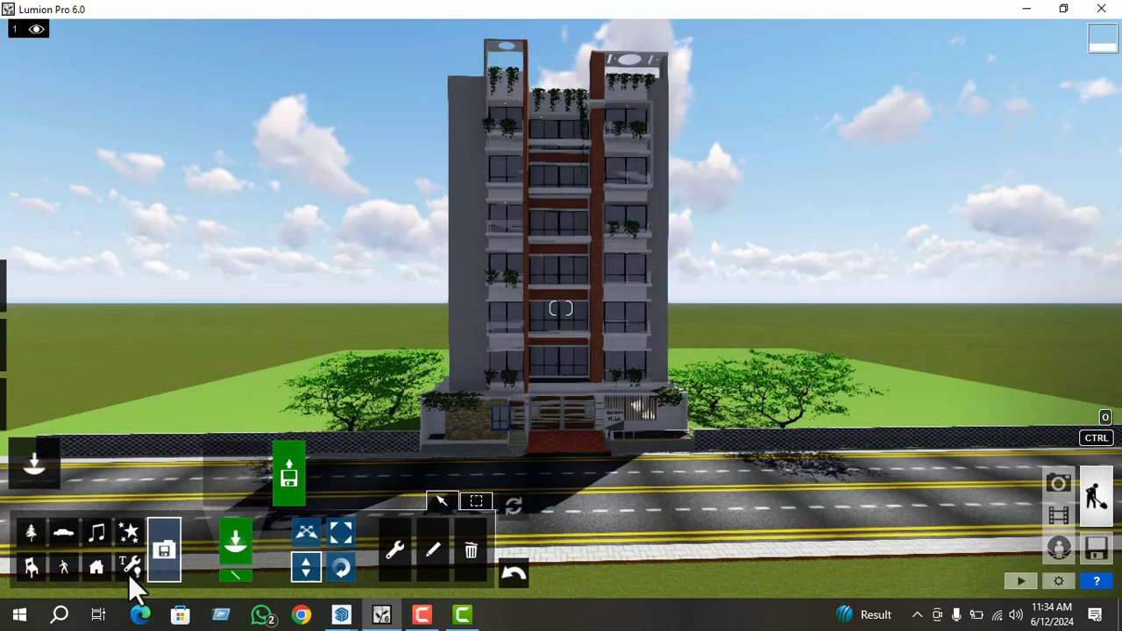
# In the weather settings, lower the sun slightly and turn its direction to south to light the front facade
pyautogui.moveTo(20, 288)
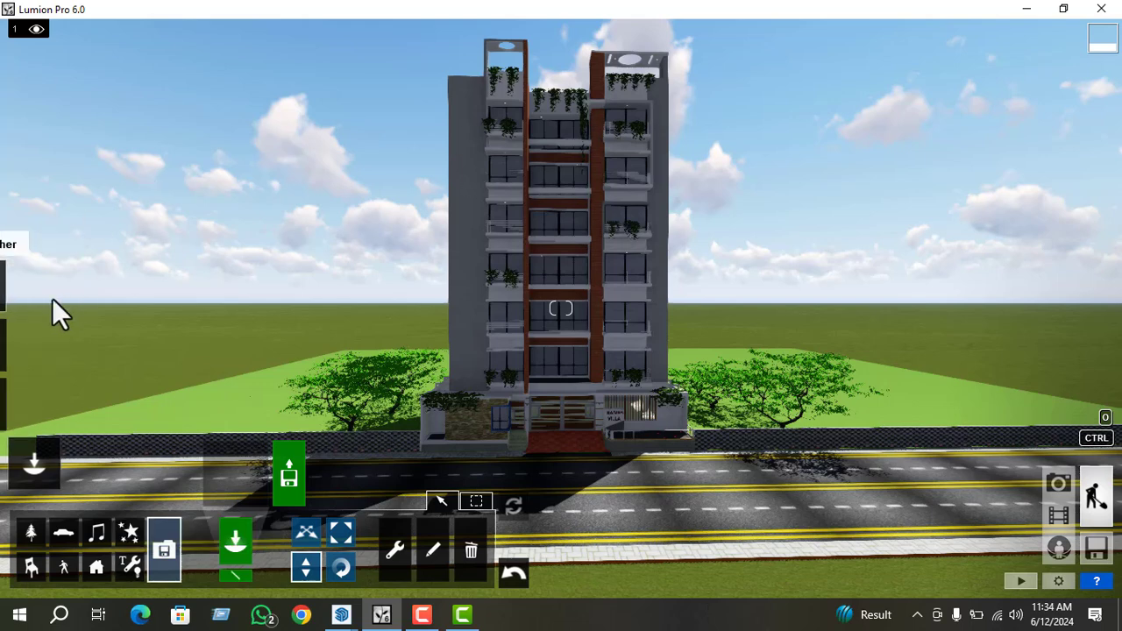
pyautogui.moveTo(51, 298)
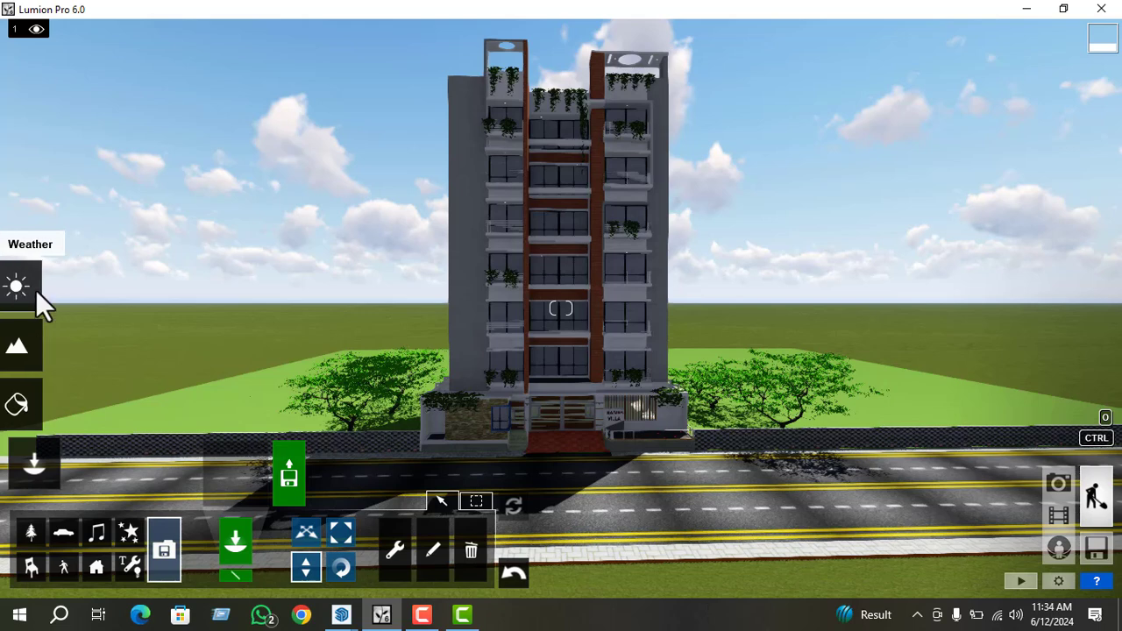
pyautogui.click(36, 290)
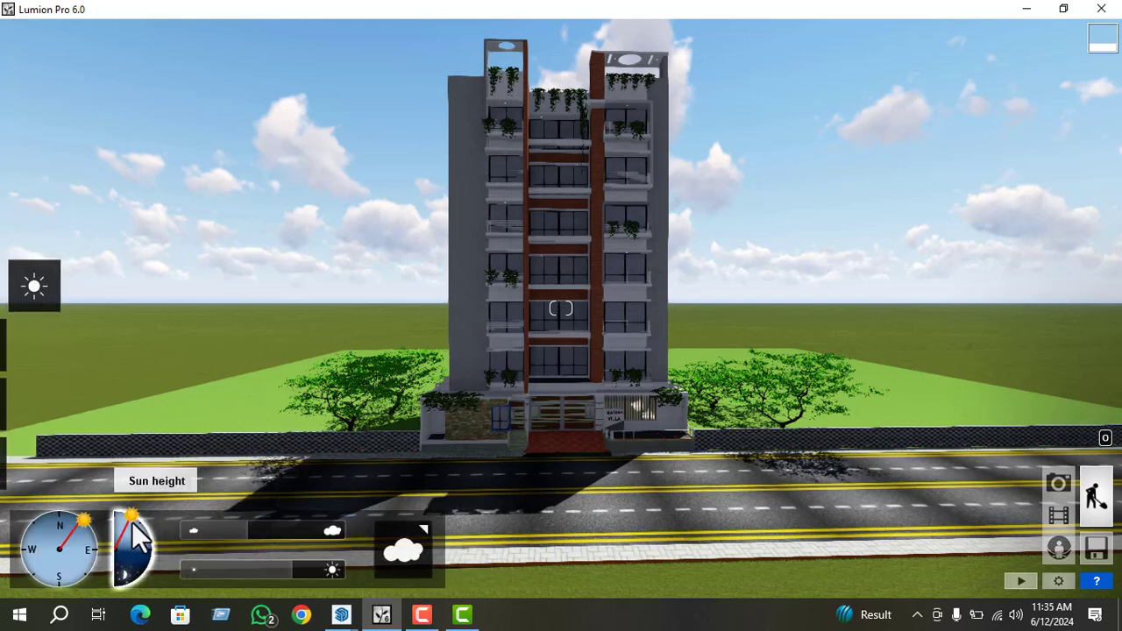
pyautogui.moveTo(132, 521); pyautogui.dragTo(137, 531)
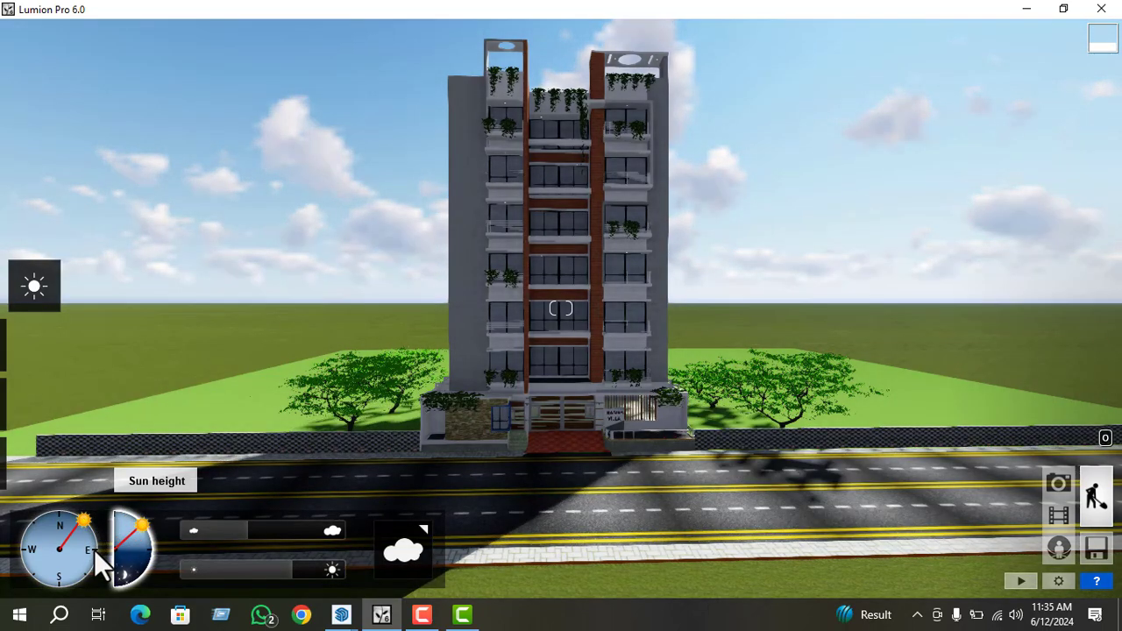
pyautogui.moveTo(93, 552)
pyautogui.mouseDown()
pyautogui.moveTo(42, 556)
pyautogui.moveTo(59, 566)
pyautogui.mouseUp()
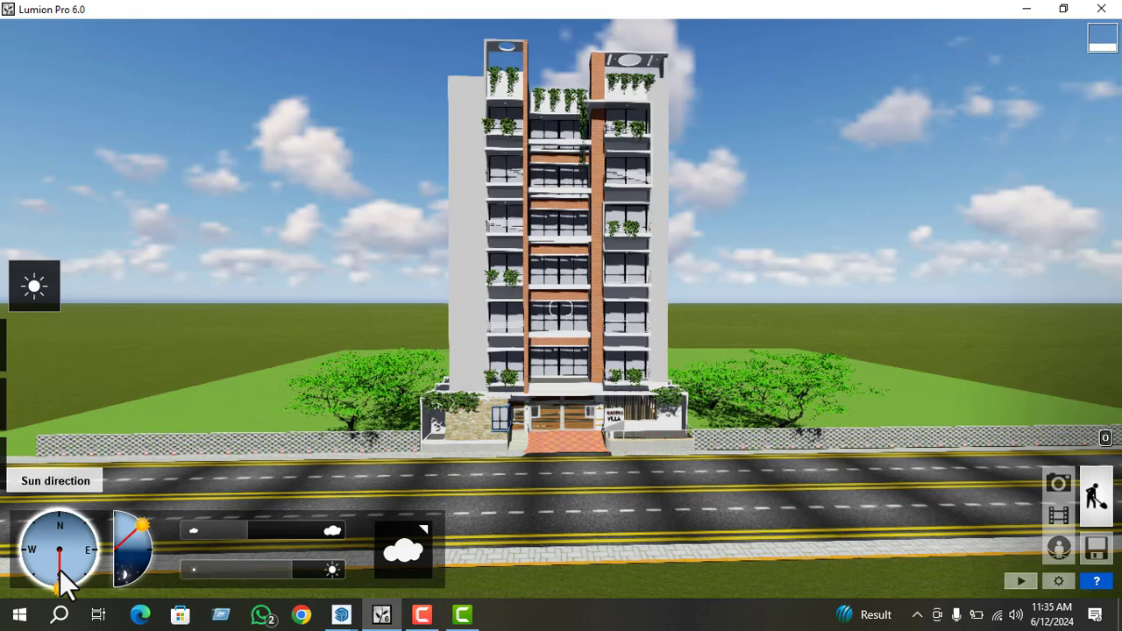
# Try the sun from the southeast and the southwest with a higher sun position
pyautogui.moveTo(58, 568)
pyautogui.mouseDown()
pyautogui.moveTo(35, 561)
pyautogui.moveTo(57, 537)
pyautogui.moveTo(90, 590)
pyautogui.mouseUp()
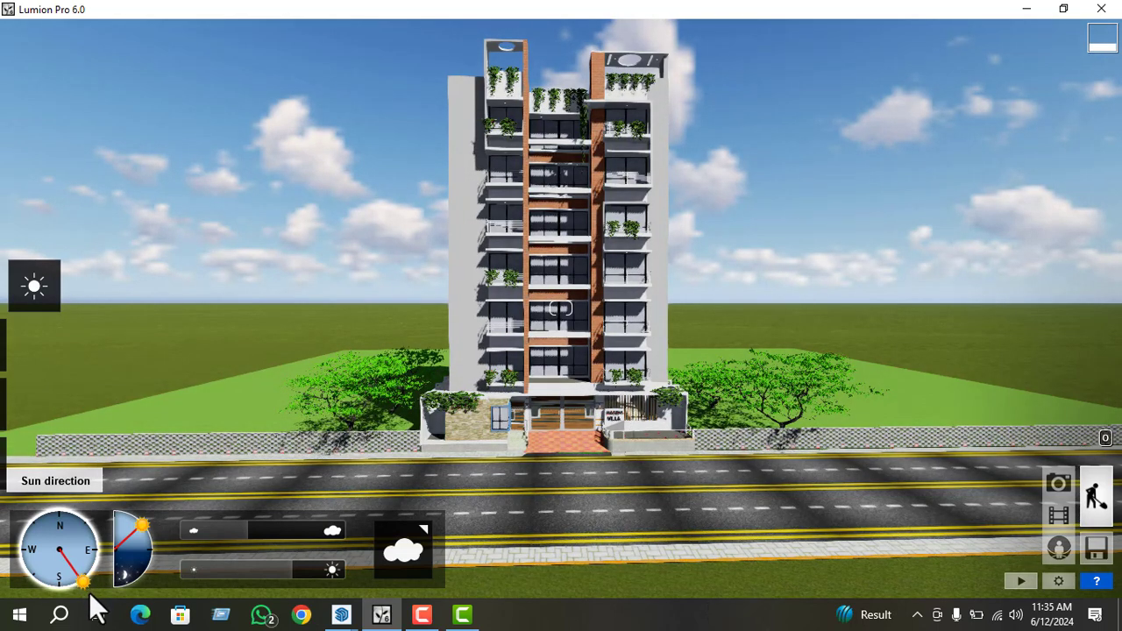
pyautogui.click(128, 520)
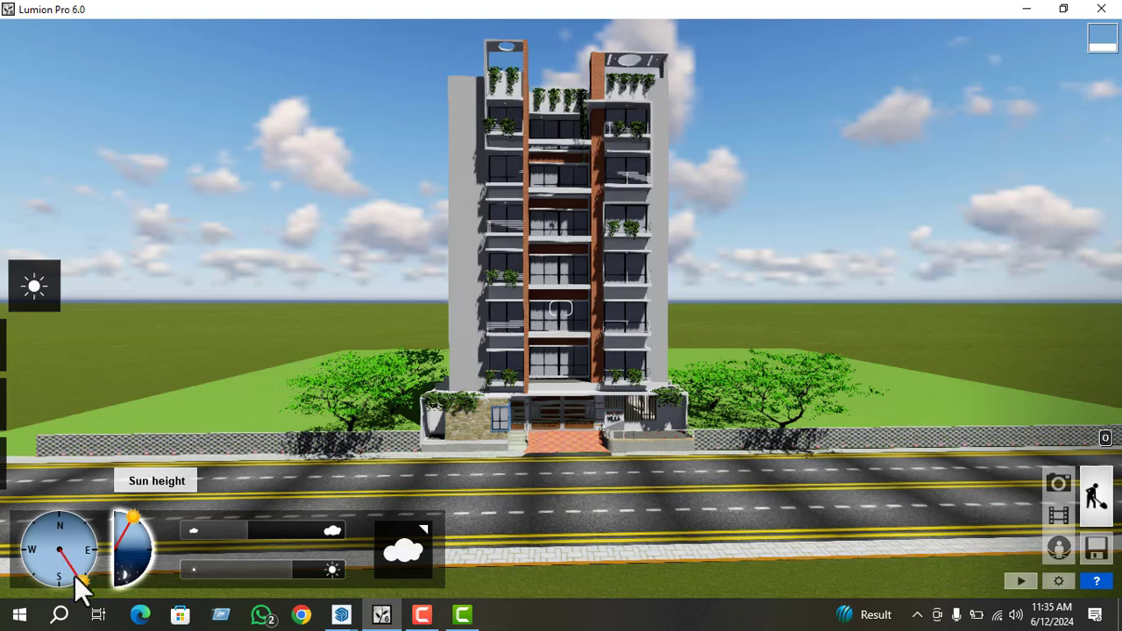
pyautogui.moveTo(61, 586)
pyautogui.mouseDown()
pyautogui.moveTo(40, 580)
pyautogui.moveTo(54, 588)
pyautogui.moveTo(77, 564)
pyautogui.moveTo(70, 538)
pyautogui.moveTo(47, 540)
pyautogui.moveTo(36, 567)
pyautogui.mouseUp()
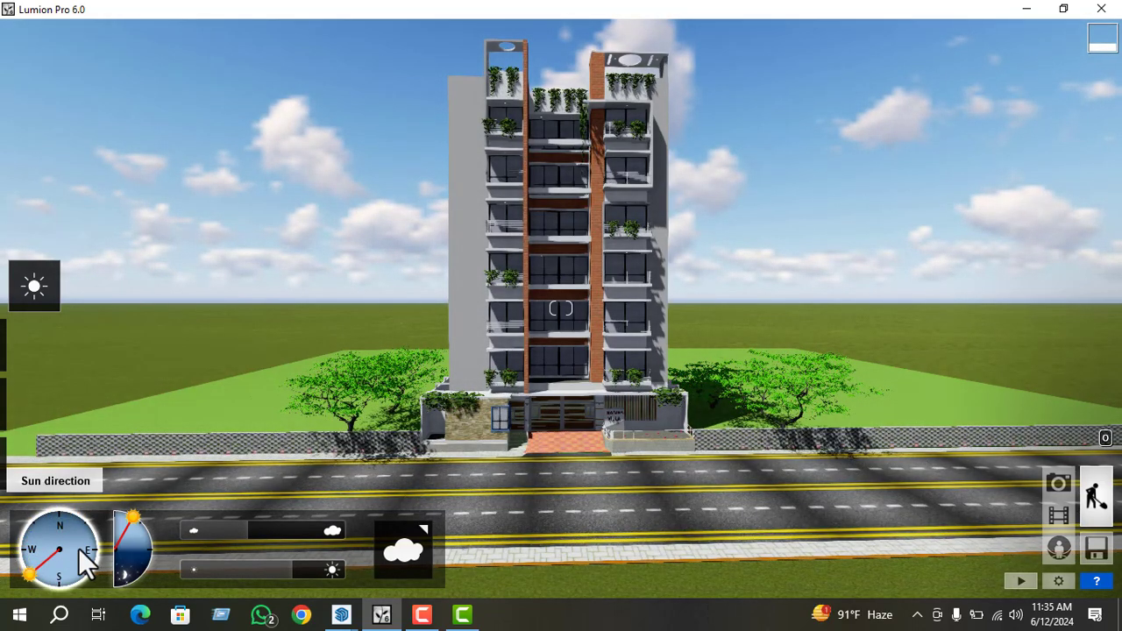
pyautogui.click(123, 515)
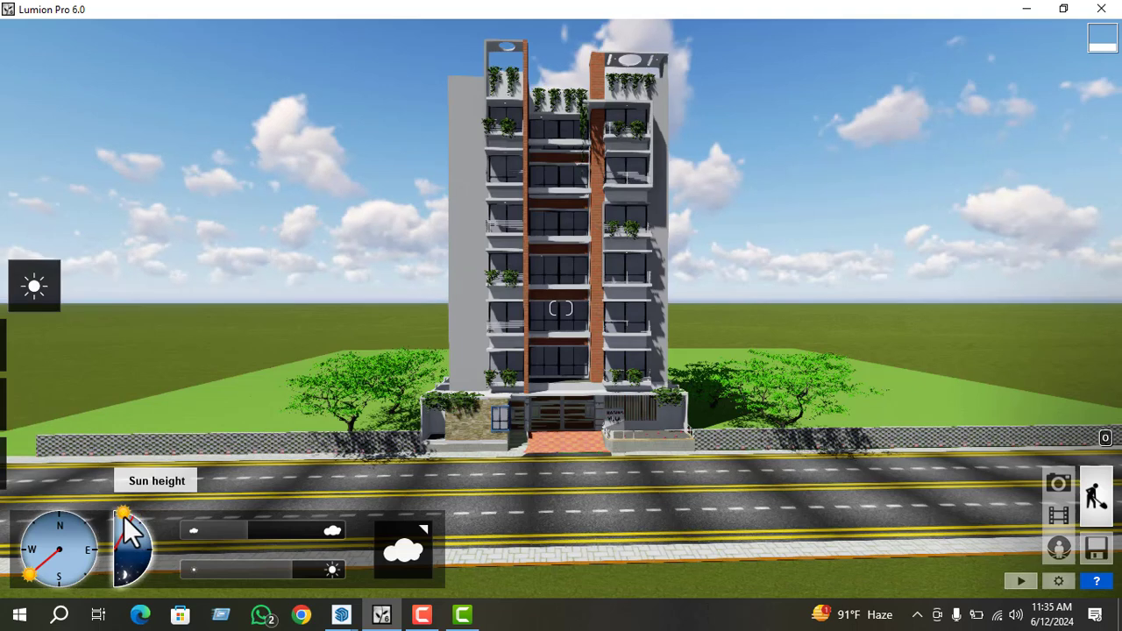
# Set the sun to a moderate height above the horizon and turn its direction to nearly due south
pyautogui.moveTo(128, 518); pyautogui.dragTo(137, 547)
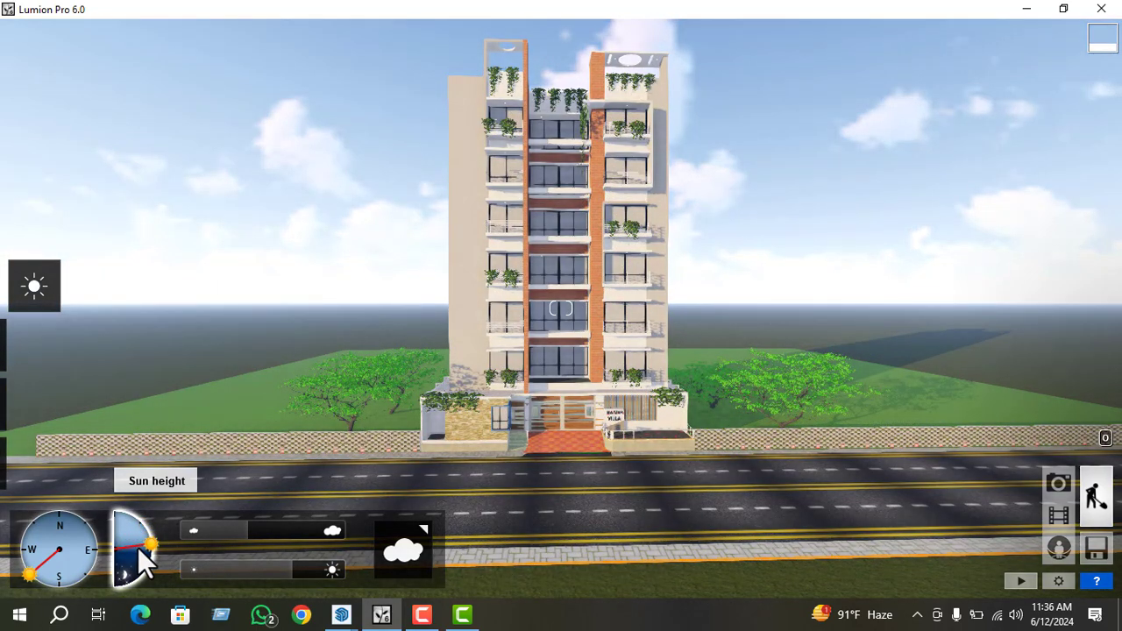
pyautogui.moveTo(138, 546); pyautogui.dragTo(137, 537)
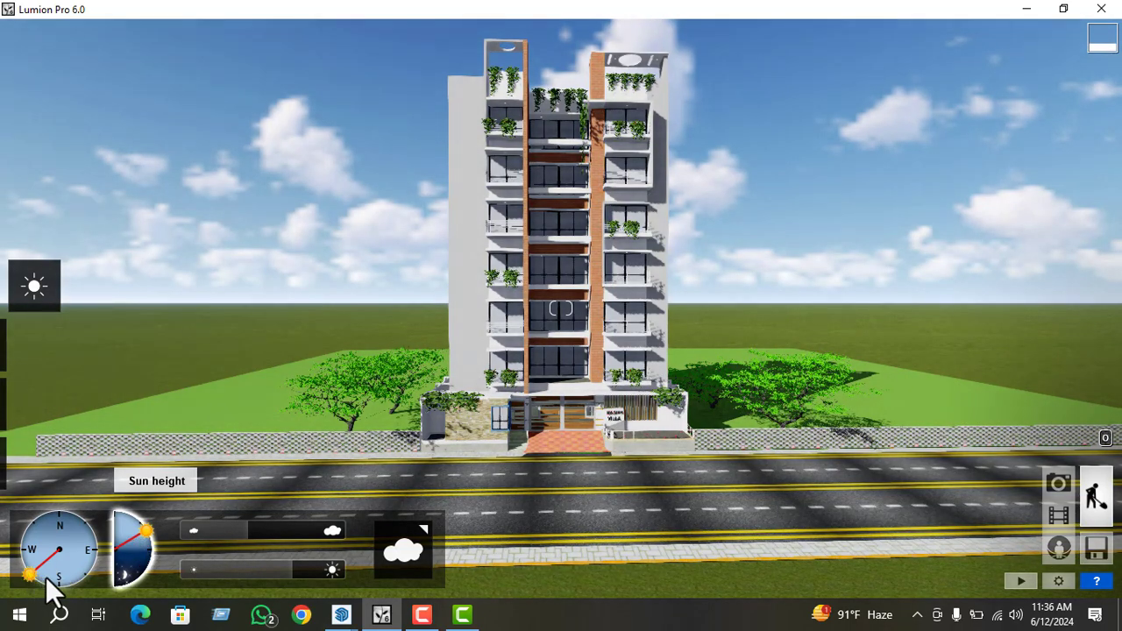
pyautogui.moveTo(46, 577); pyautogui.dragTo(63, 581)
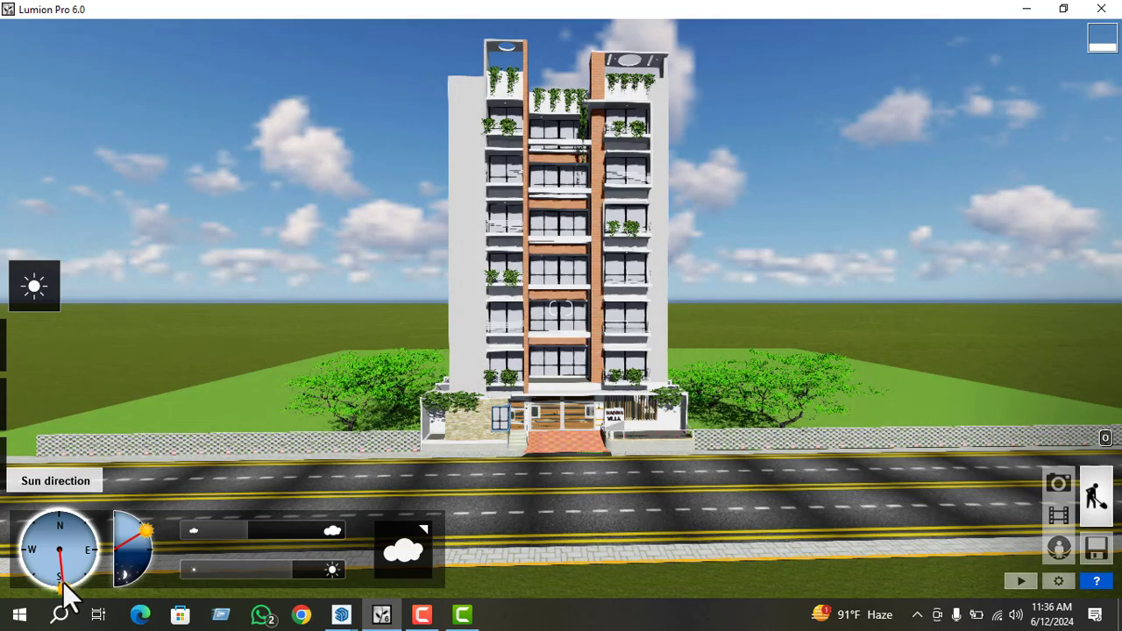
# Fine-tune the sun direction so the sun sits just slightly east of due south
pyautogui.moveTo(75, 574)
pyautogui.mouseDown()
pyautogui.moveTo(63, 557)
pyautogui.moveTo(22, 553)
pyautogui.moveTo(59, 586)
pyautogui.mouseUp()
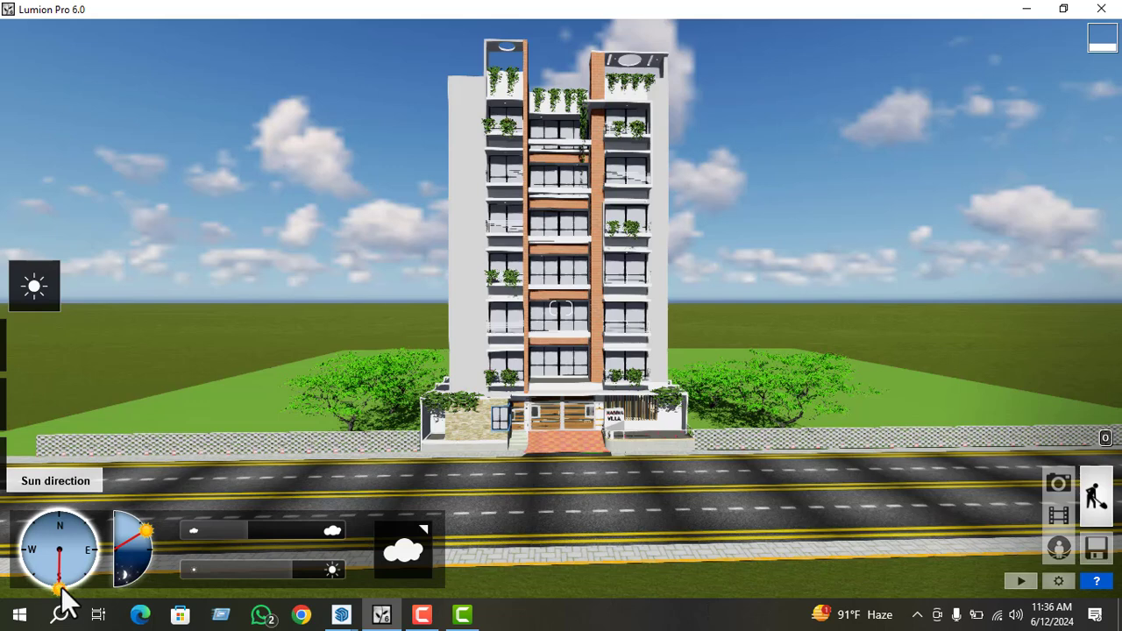
pyautogui.moveTo(61, 587); pyautogui.dragTo(66, 587)
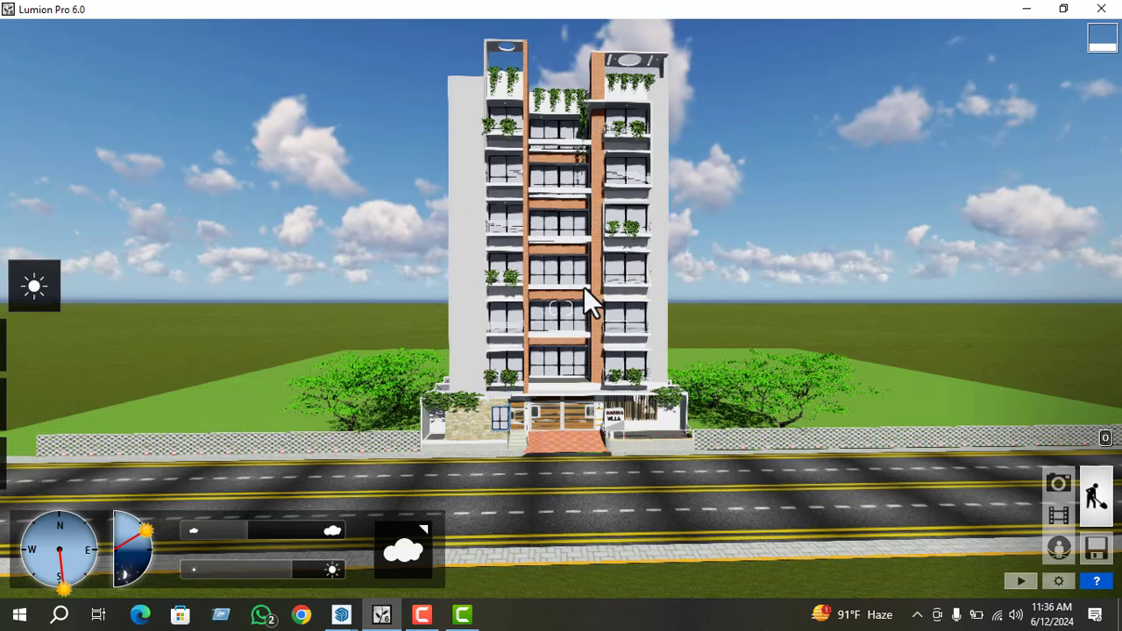
# Open the building's window glass (Kaca_5_mm) in the Material Editor and bring up the glass presets in the material library
pyautogui.press('w')
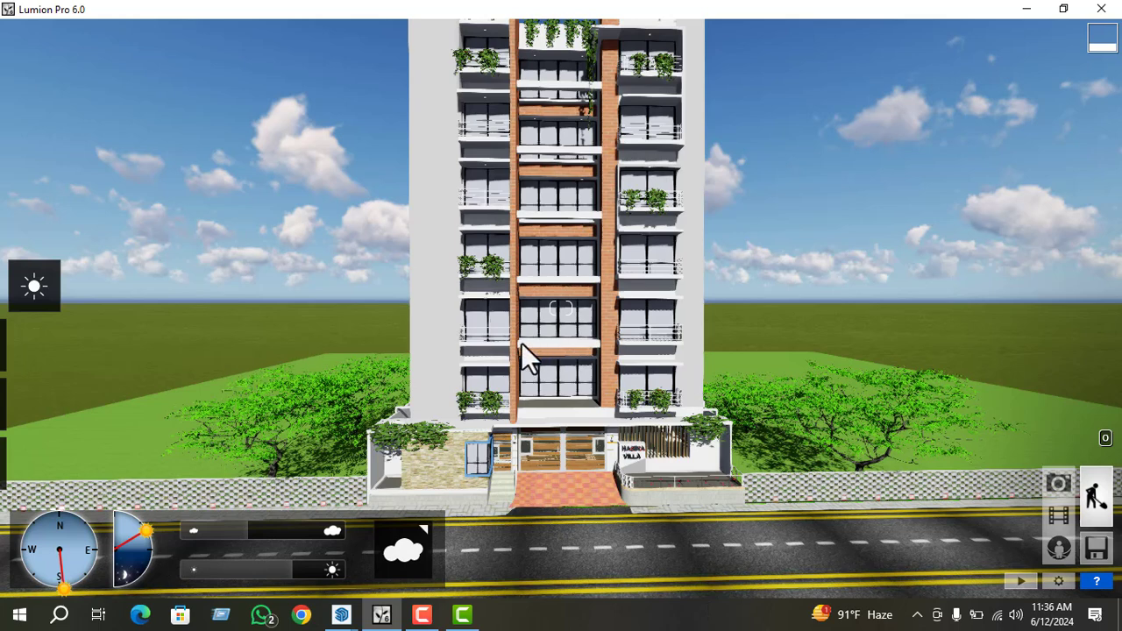
pyautogui.moveTo(14, 358)
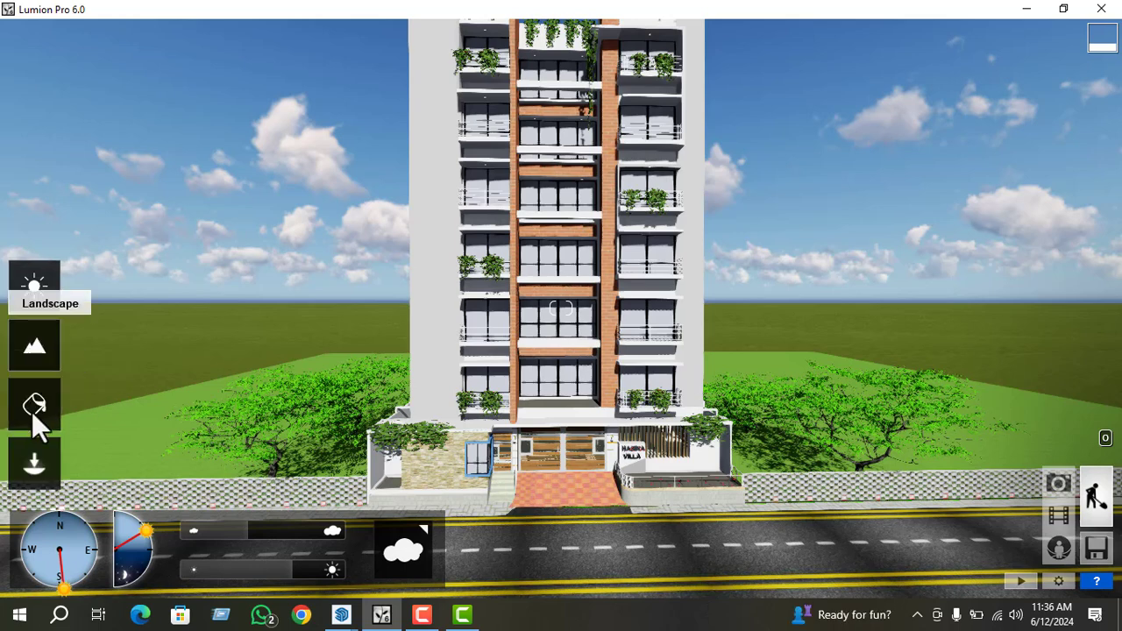
pyautogui.click(32, 412)
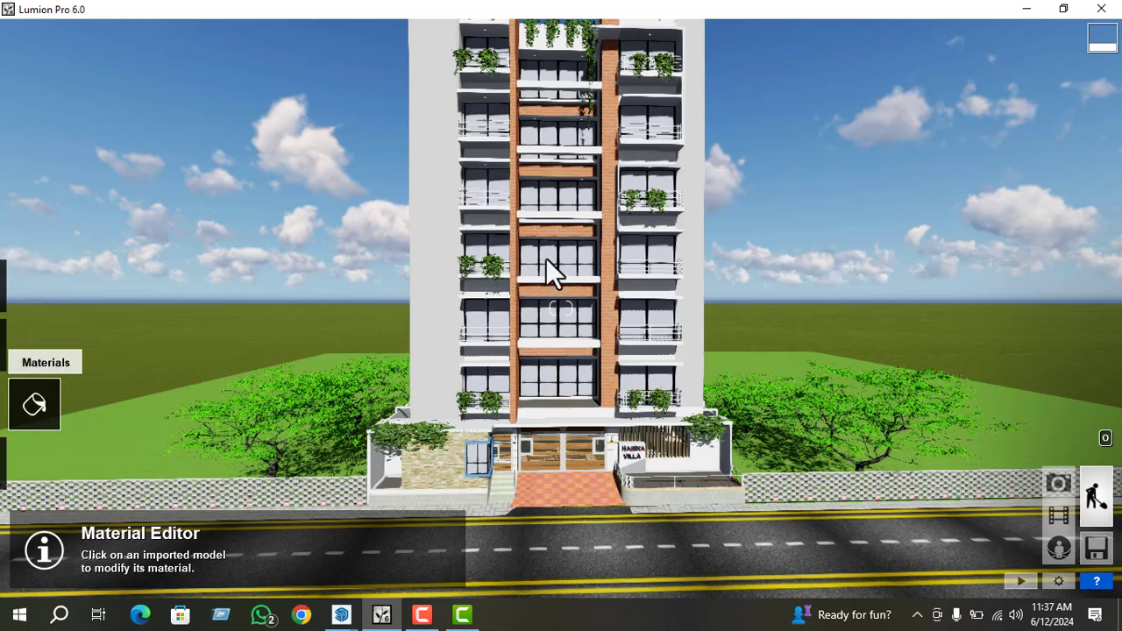
pyautogui.click(498, 250)
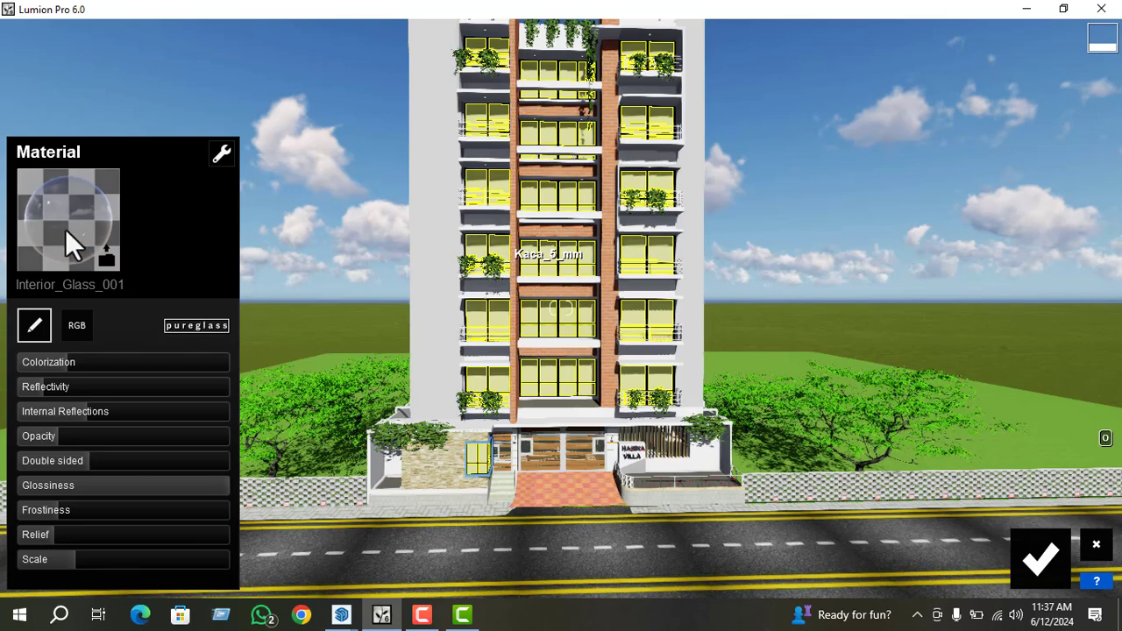
pyautogui.click(65, 228)
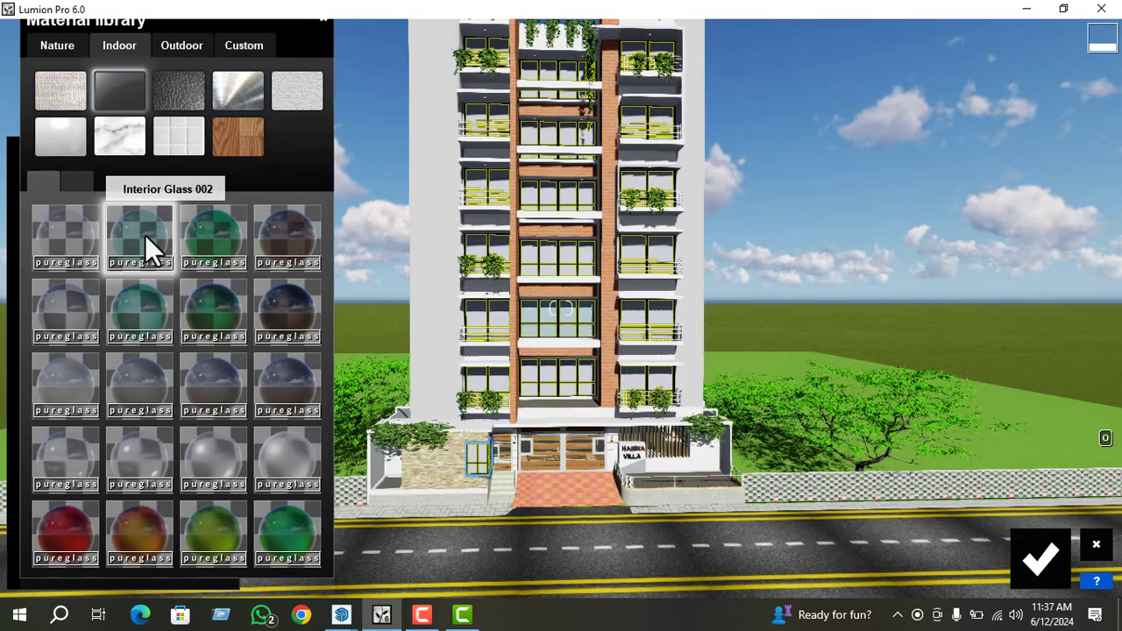
# Try the Interior Glass 003, 004 and 002 presets on the window glass and compare them on the facade
pyautogui.click(203, 232)
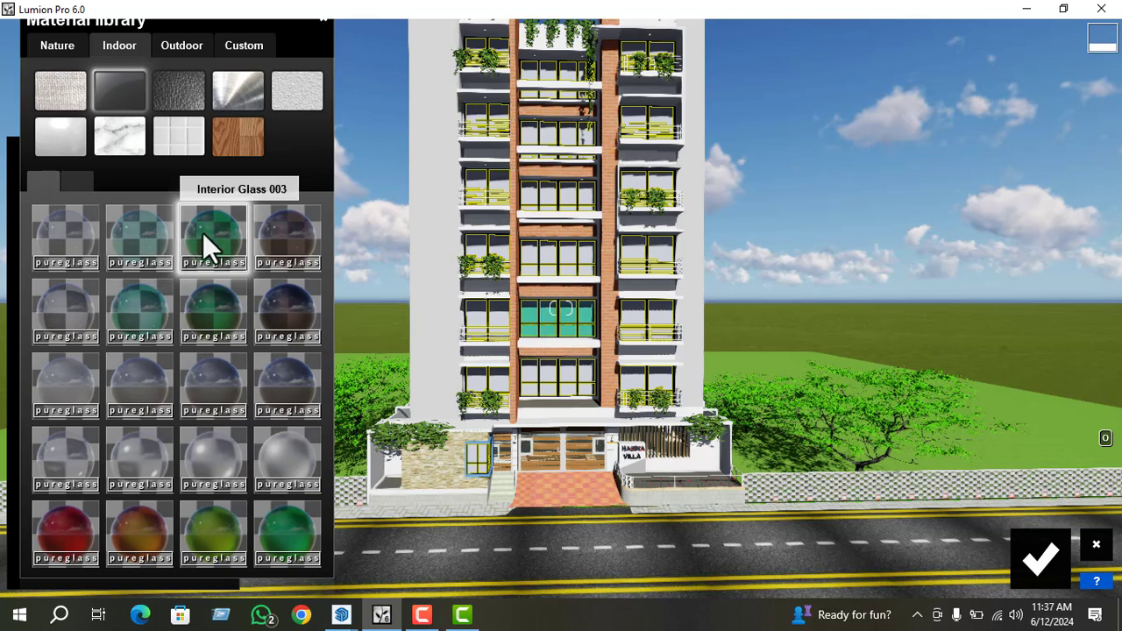
pyautogui.click(277, 237)
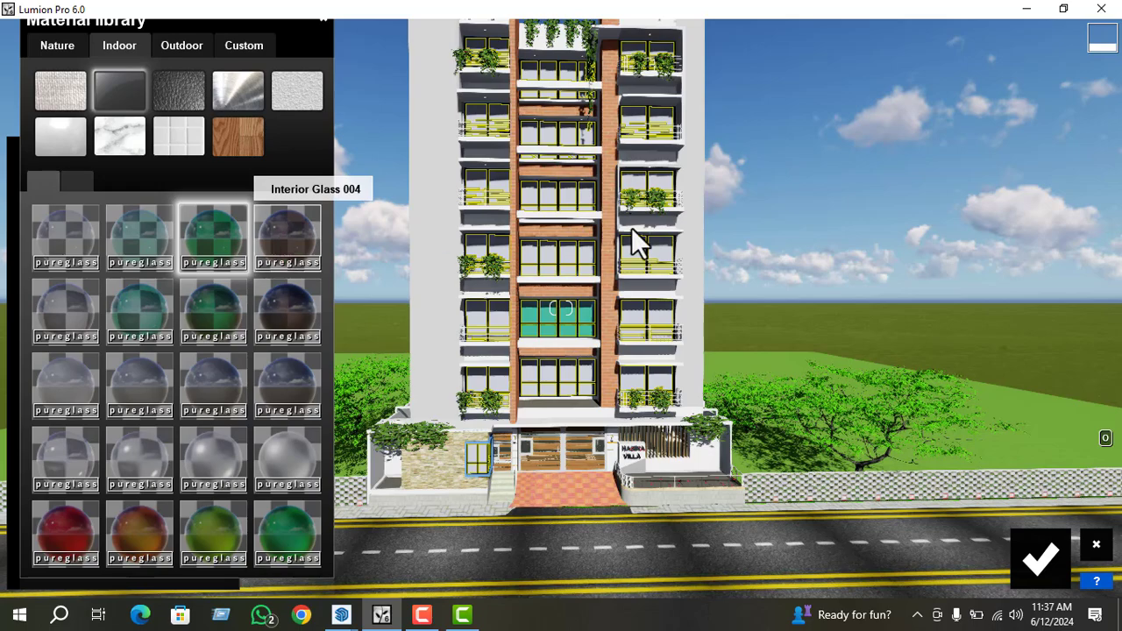
pyautogui.moveTo(546, 196); pyautogui.dragTo(578, 327, button='middle')
pyautogui.click(140, 239)
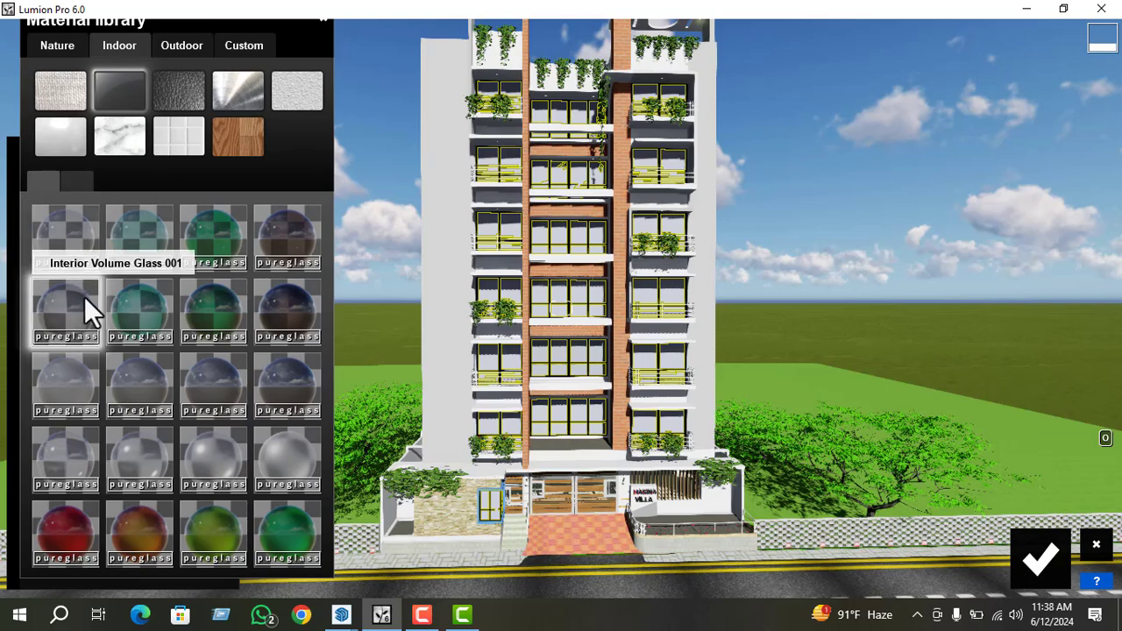
# Try the second page of glass presets on the windows, including purple DecoGlassMatteBack, brownish glass and TransparentPlastic 004
pyautogui.click(77, 184)
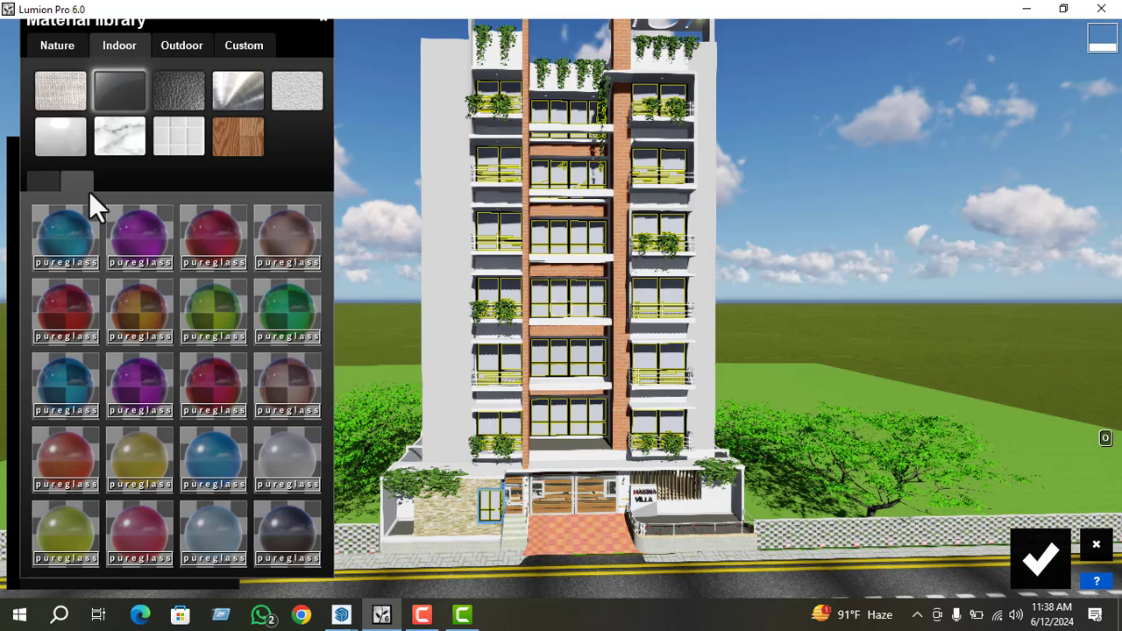
pyautogui.click(140, 238)
pyautogui.click(286, 248)
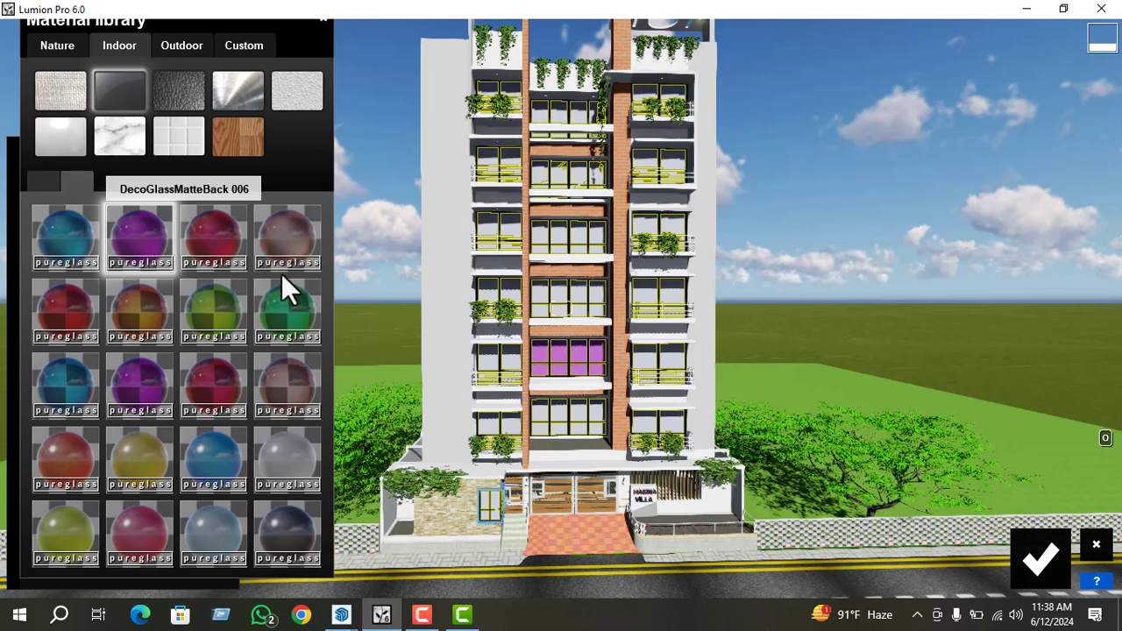
pyautogui.click(277, 394)
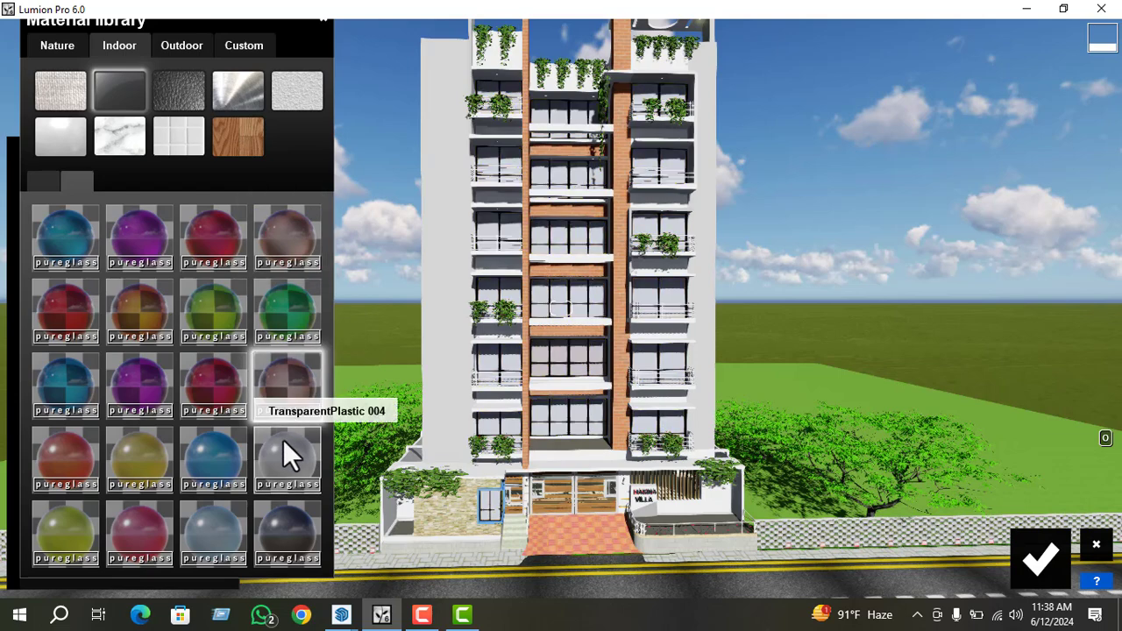
pyautogui.click(283, 439)
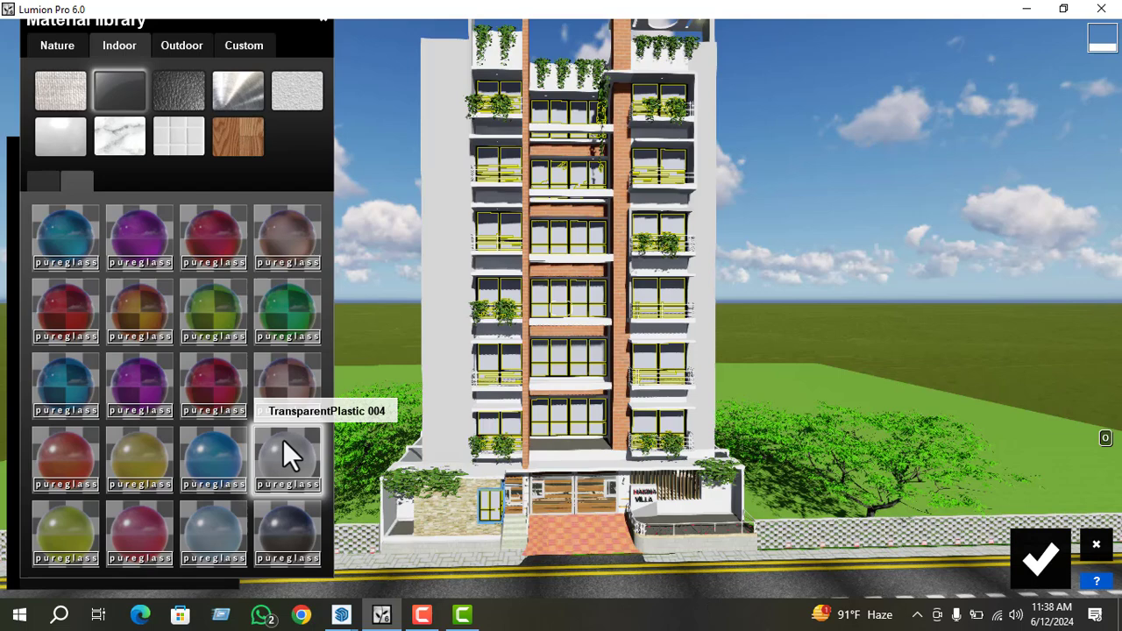
# Apply TransparentPlastic 007 to the window glass with reduced colorization, higher reflectivity and 0.4 opacity, and save the material
pyautogui.click(215, 531)
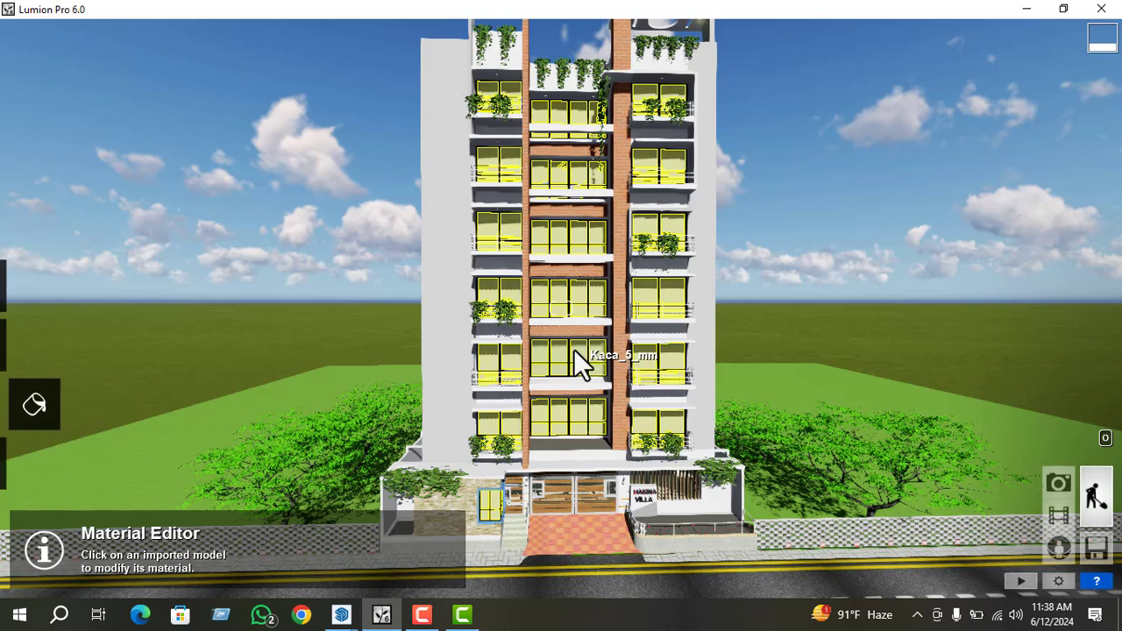
pyautogui.click(247, 344)
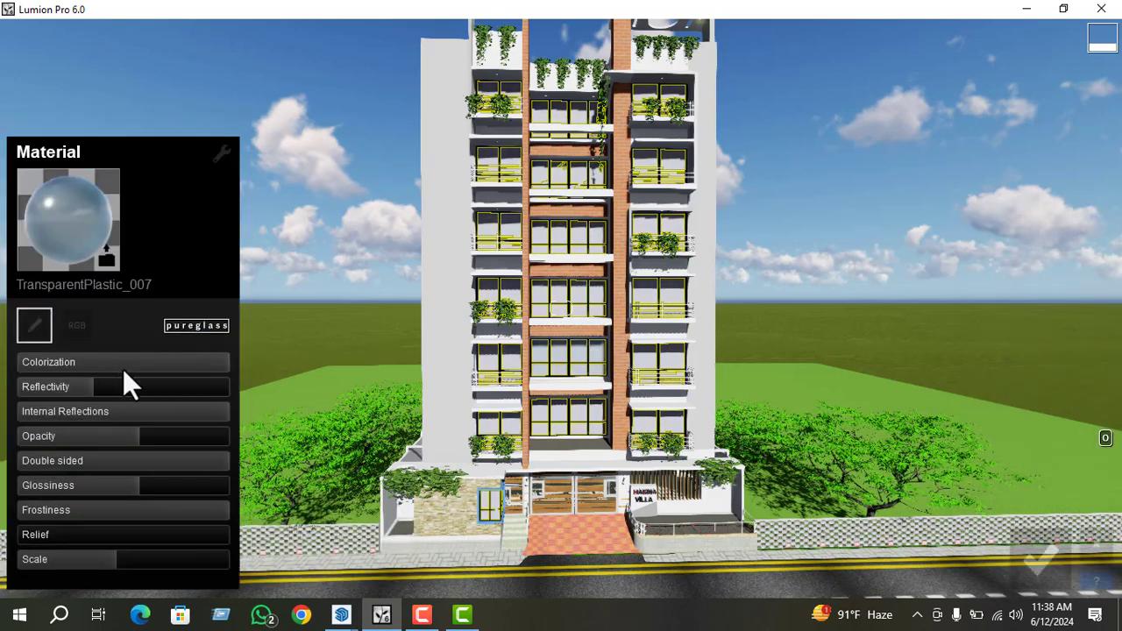
pyautogui.moveTo(149, 364); pyautogui.dragTo(100, 396)
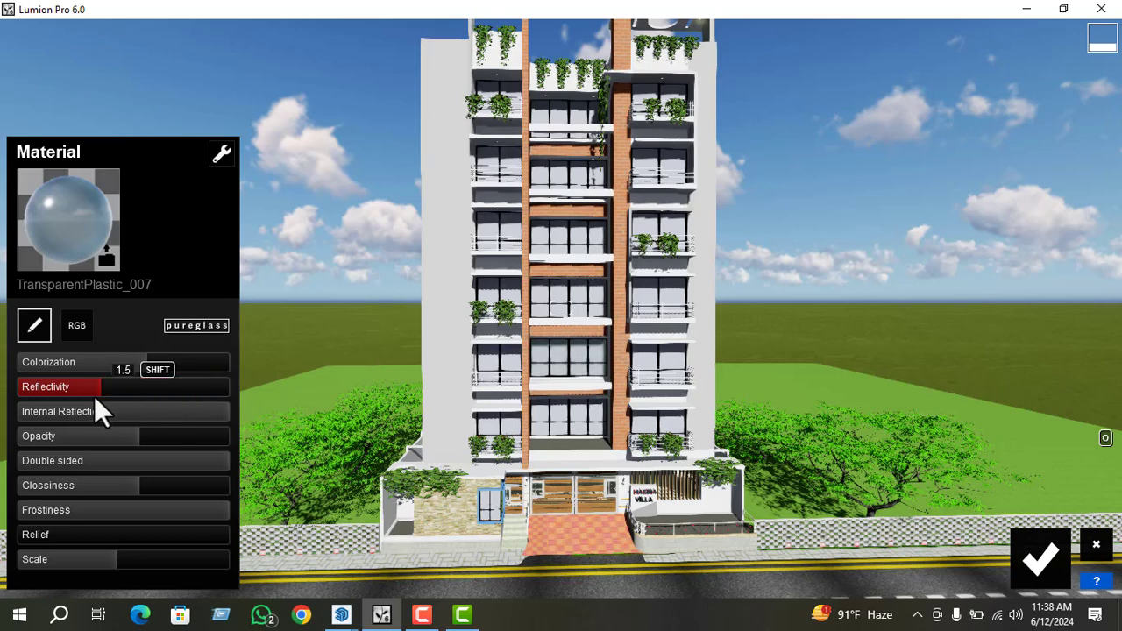
pyautogui.click(142, 395)
pyautogui.moveTo(115, 441); pyautogui.dragTo(96, 442)
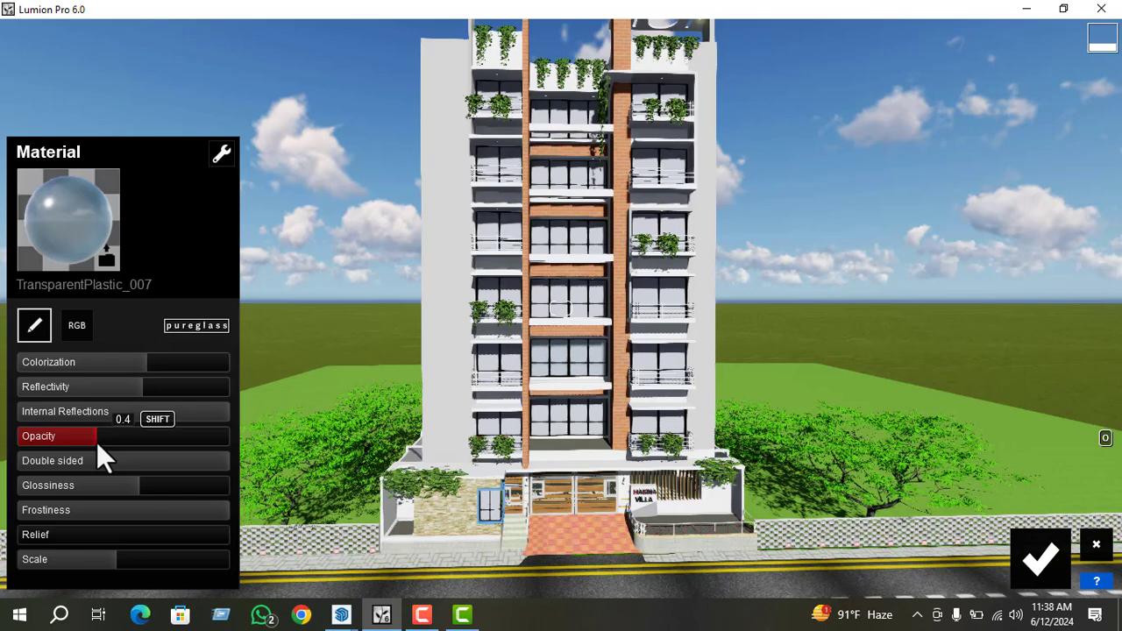
pyautogui.click(1034, 567)
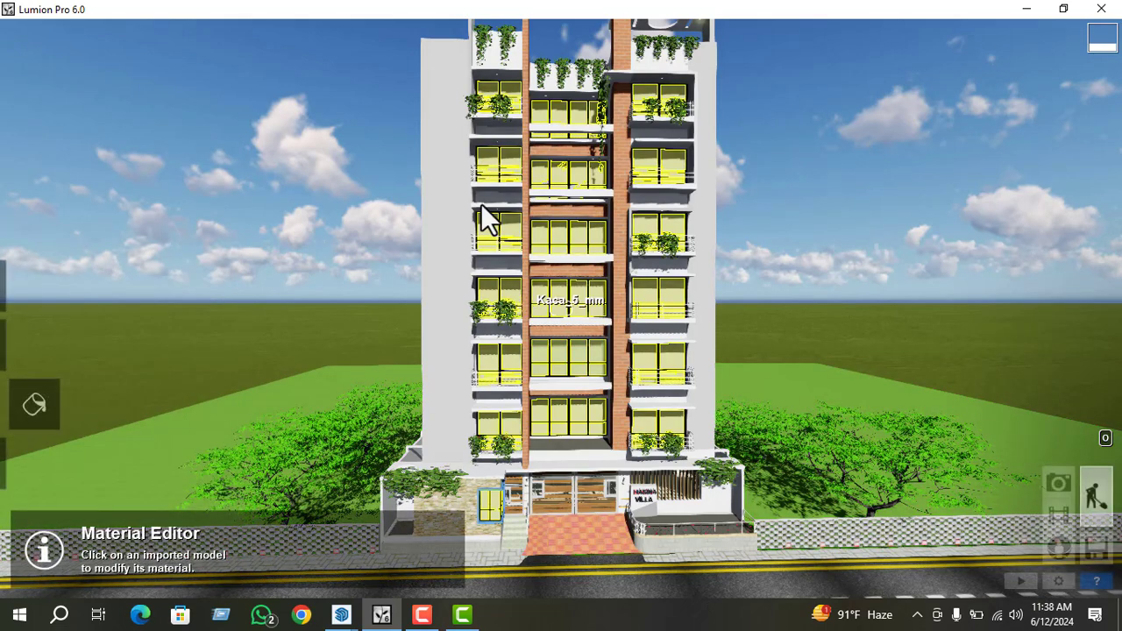
# Examine the new window glass up close and from a distance, and frame the building's front again
pyautogui.press('w')
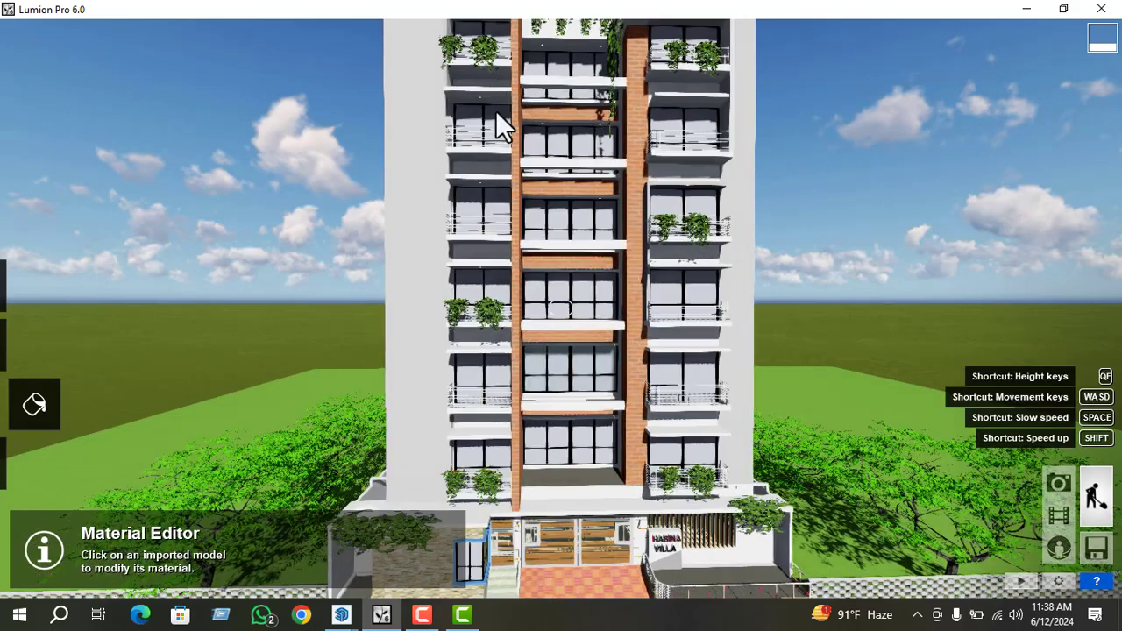
pyautogui.moveTo(495, 110); pyautogui.dragTo(490, 92, button='right')
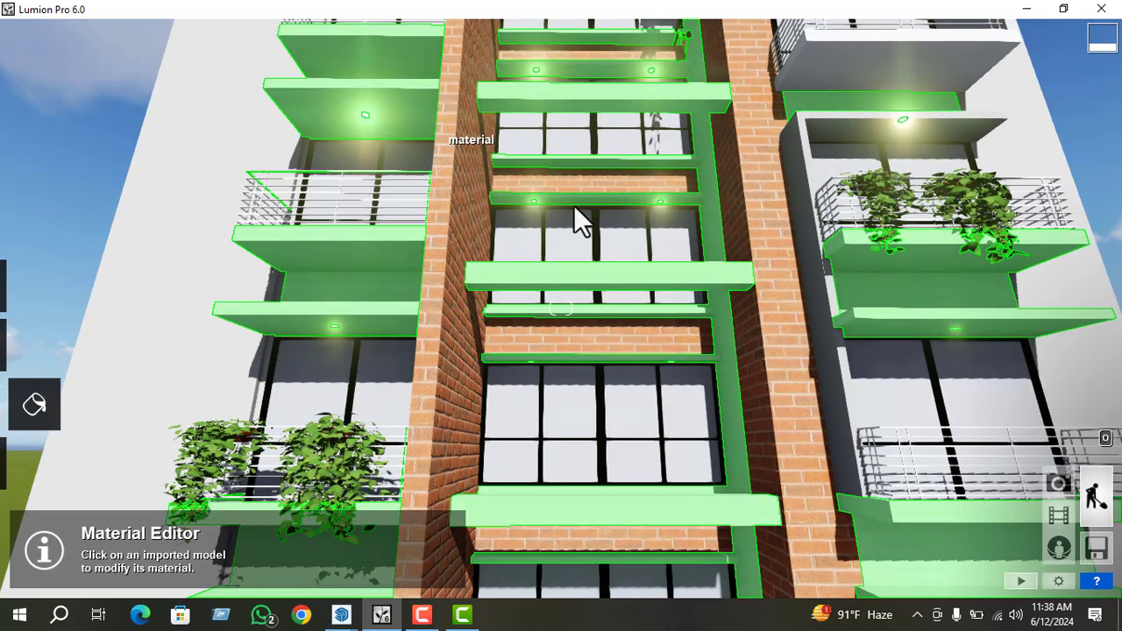
pyautogui.press('s')
pyautogui.press('s')
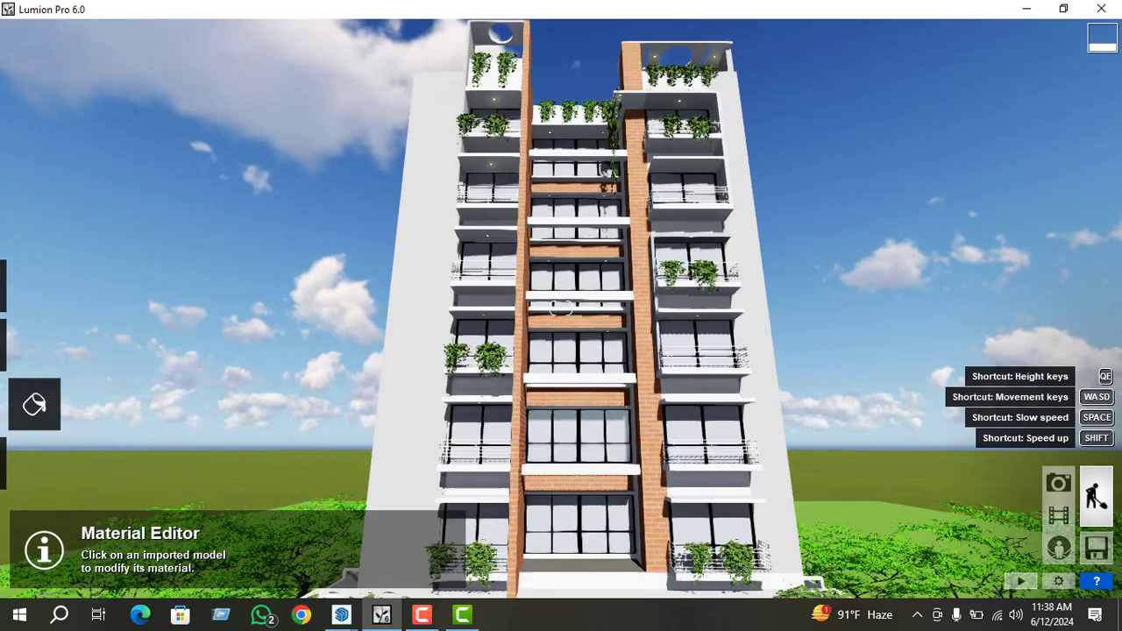
pyautogui.press('s')
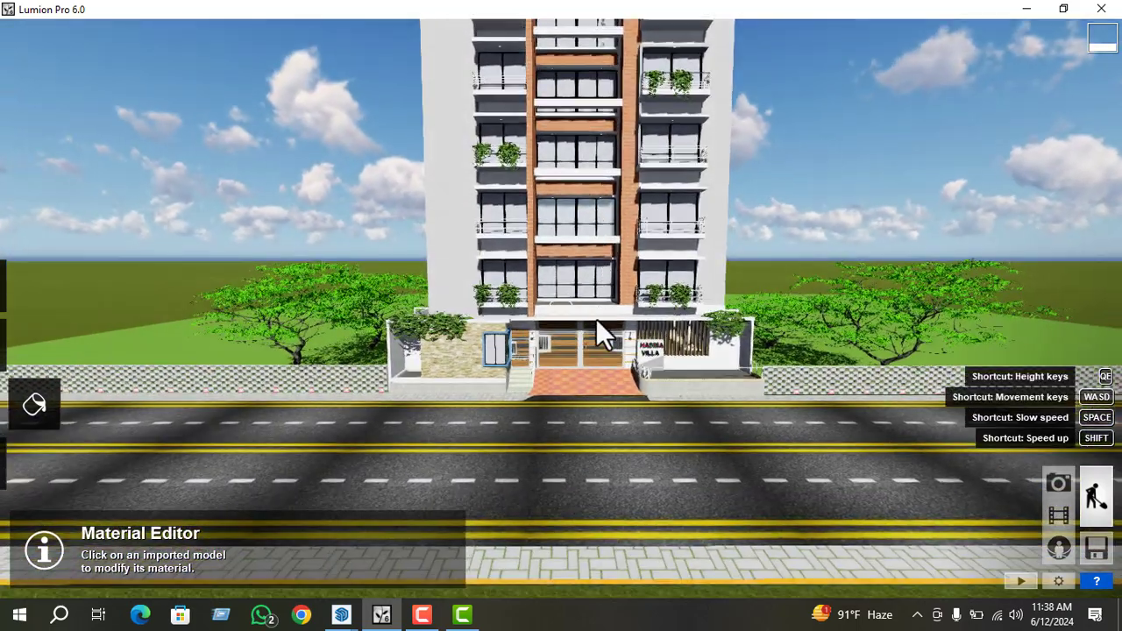
pyautogui.press('s')
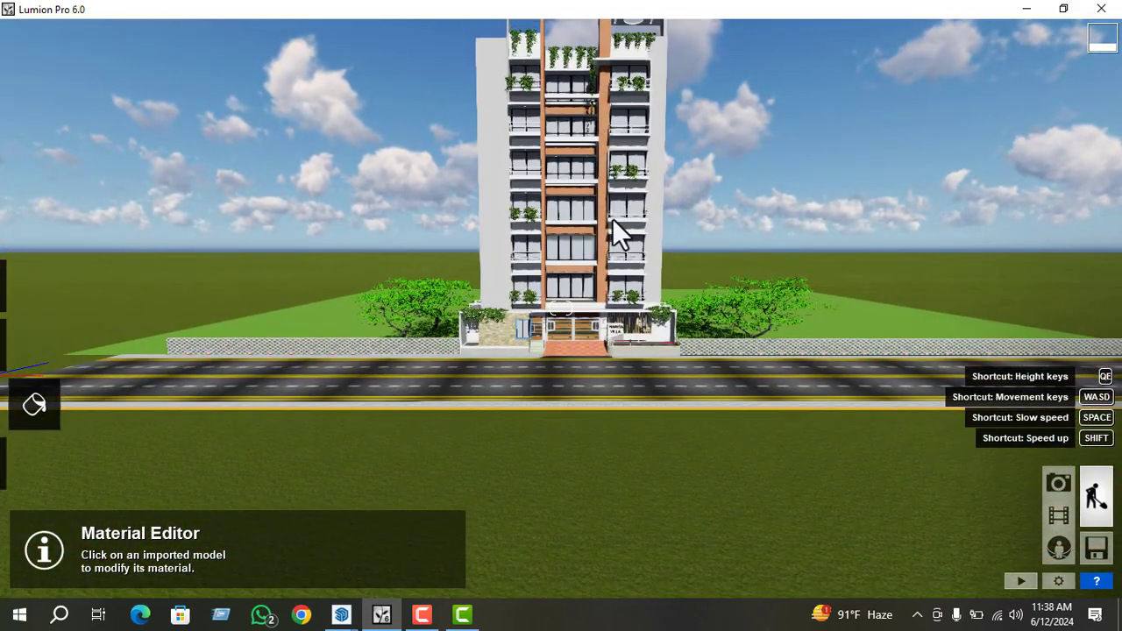
pyautogui.press('w')
pyautogui.moveTo(587, 311); pyautogui.dragTo(590, 291, button='right')
pyautogui.press('w')
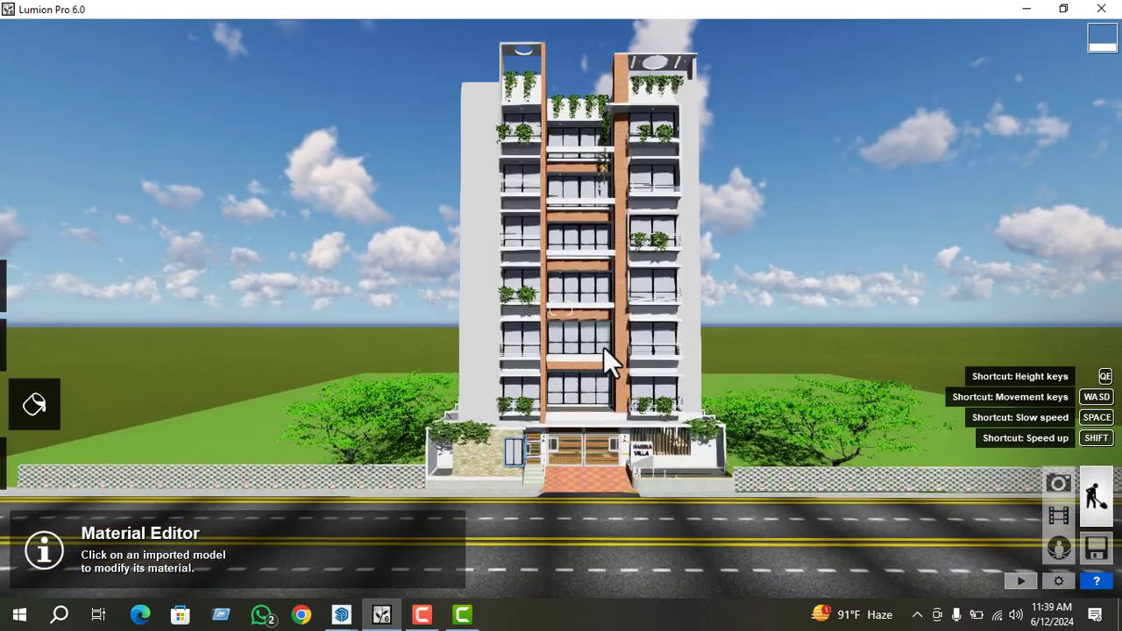
pyautogui.press('s')
pyautogui.moveTo(591, 291); pyautogui.dragTo(597, 311, button='right')
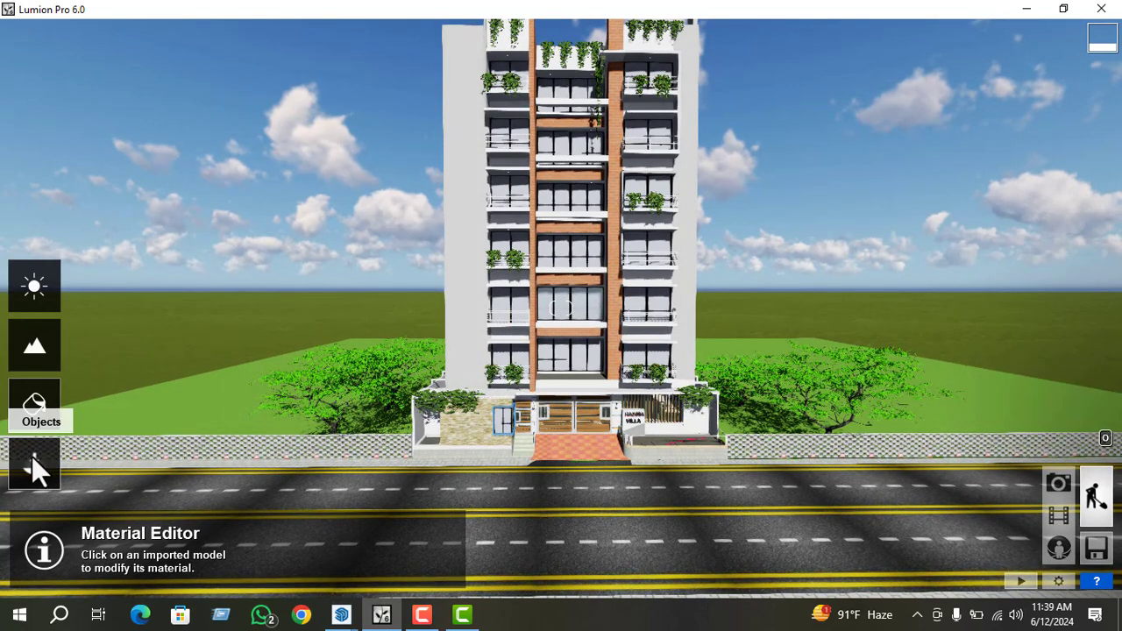
# Switch to object placement and open the Nature library to choose a plant
pyautogui.click(31, 456)
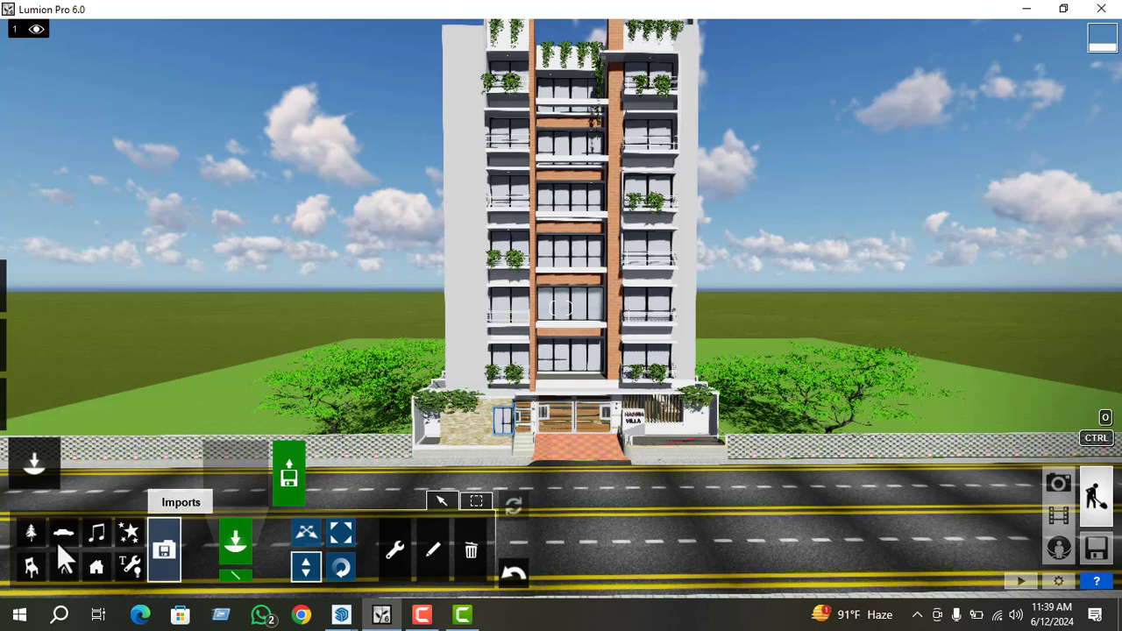
pyautogui.click(31, 533)
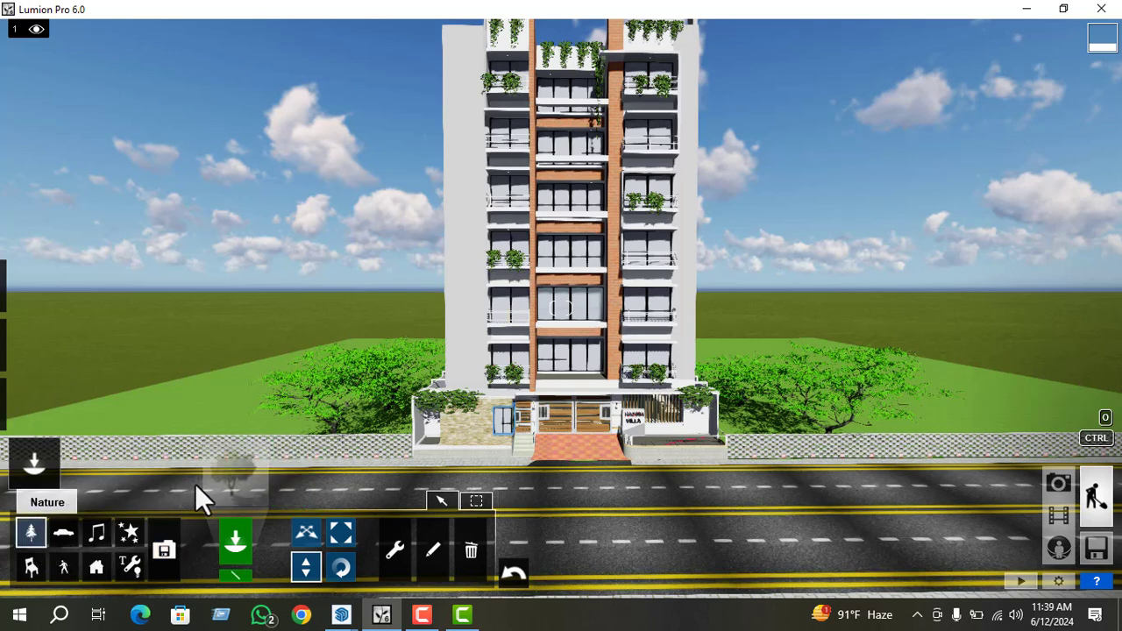
pyautogui.click(227, 485)
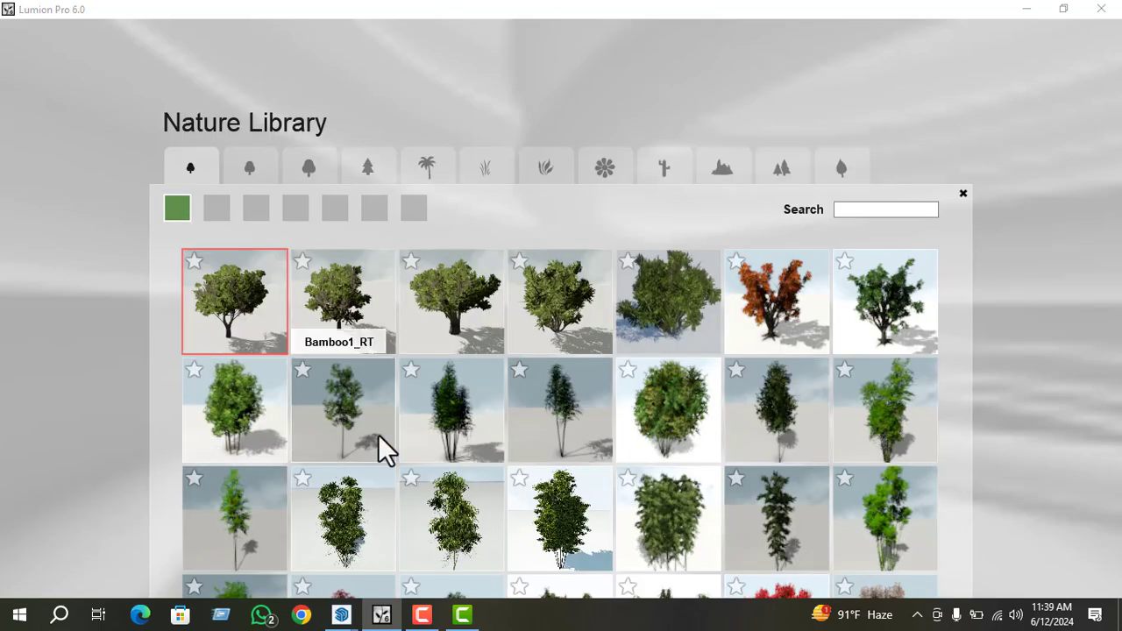
# Look through all the remaining pages of small trees in the Nature Library
pyautogui.click(217, 208)
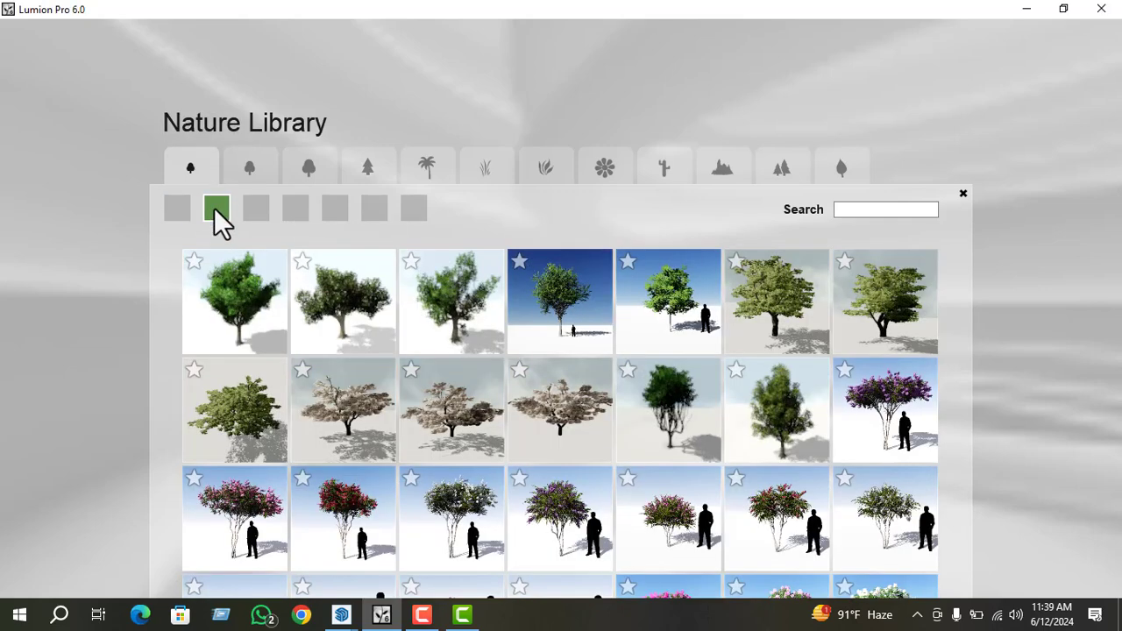
pyautogui.click(260, 210)
pyautogui.click(301, 212)
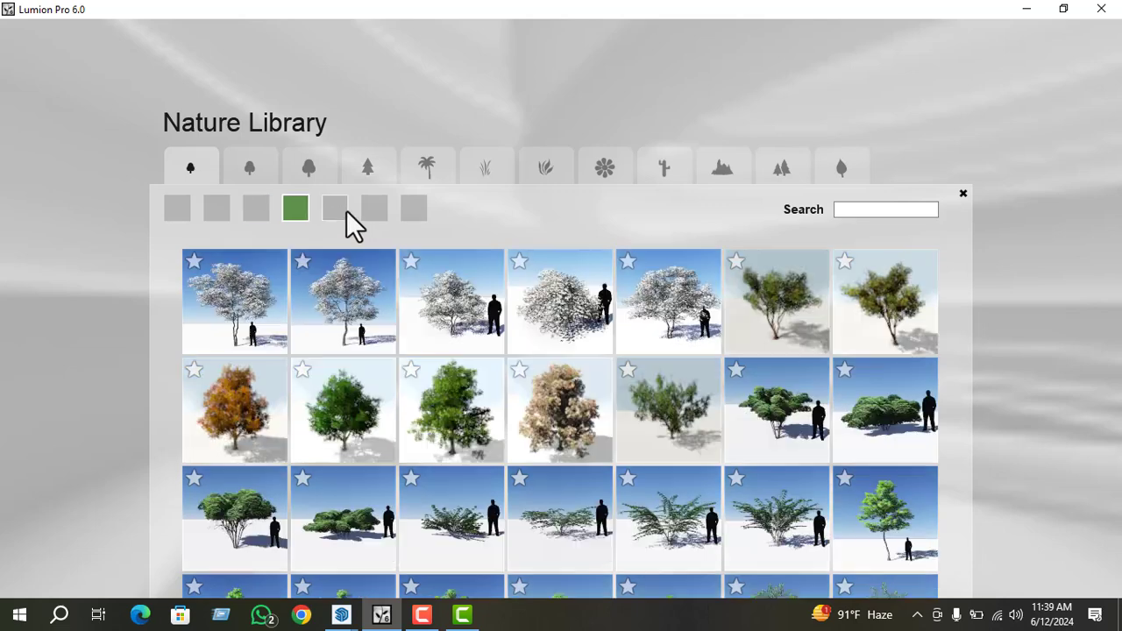
pyautogui.click(336, 210)
pyautogui.click(374, 209)
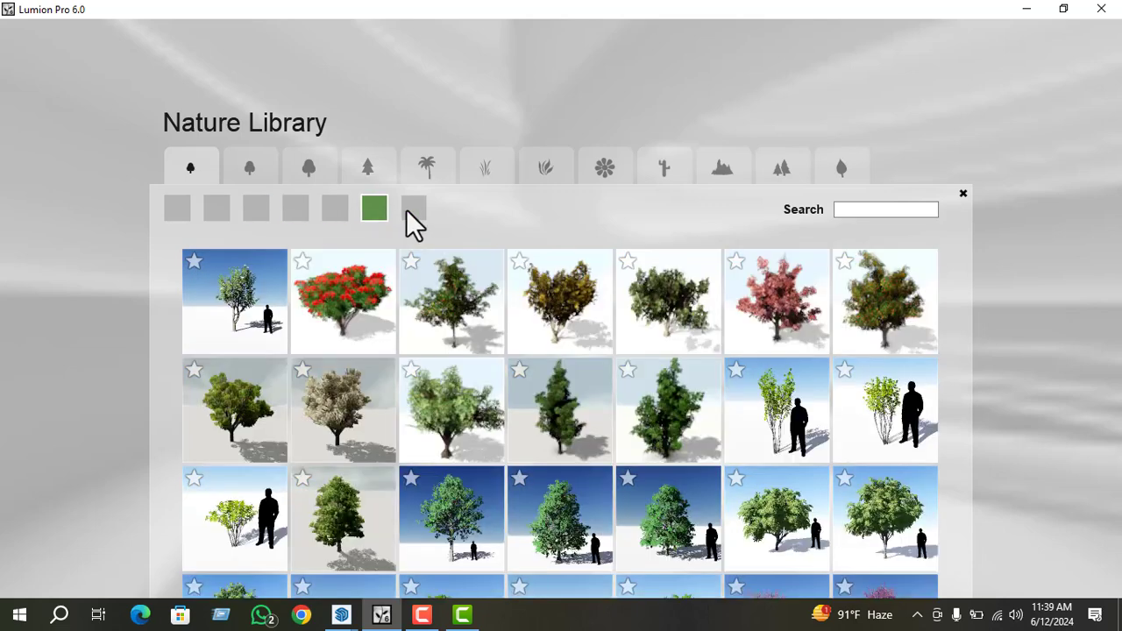
pyautogui.click(416, 212)
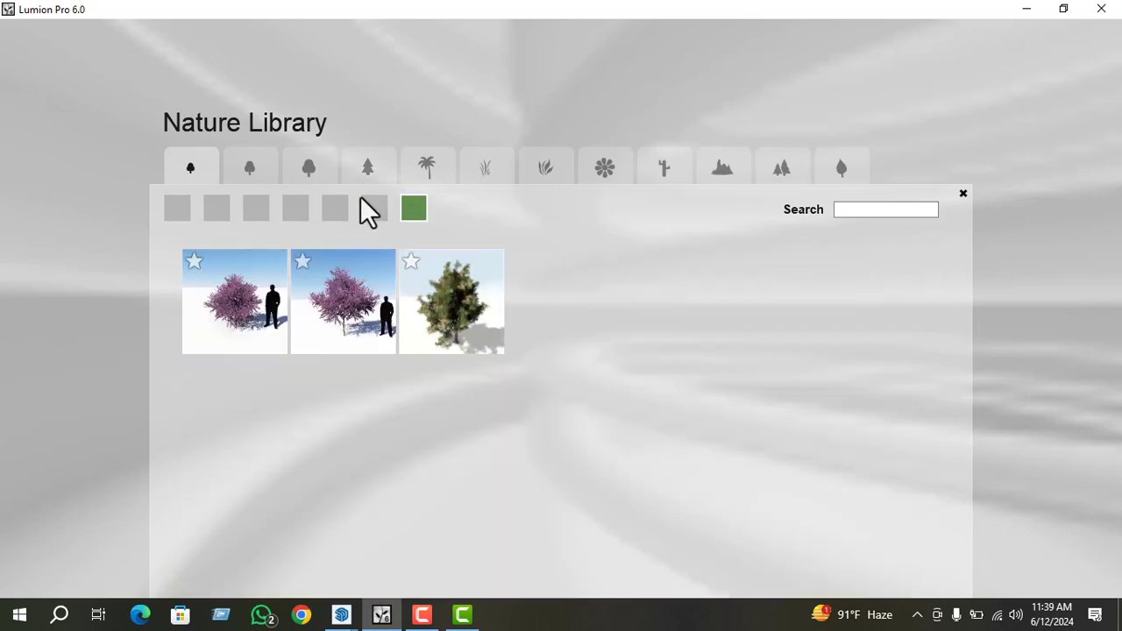
# Look through the pages of medium-sized trees in the Nature Library and return to the first page with the almond trees
pyautogui.click(250, 167)
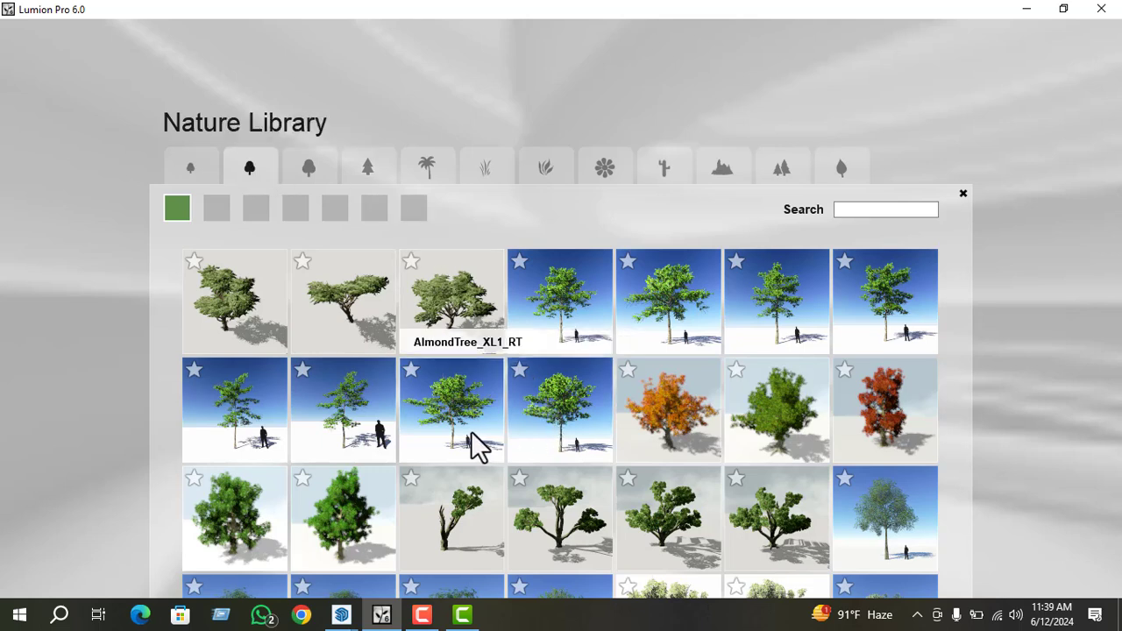
pyautogui.click(215, 209)
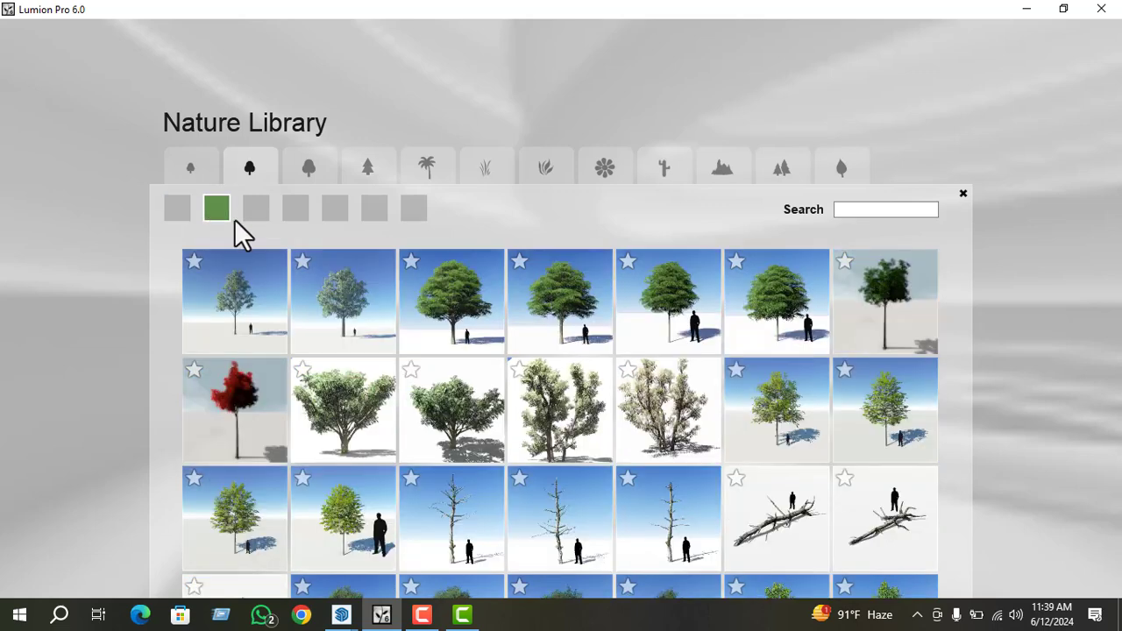
pyautogui.click(256, 210)
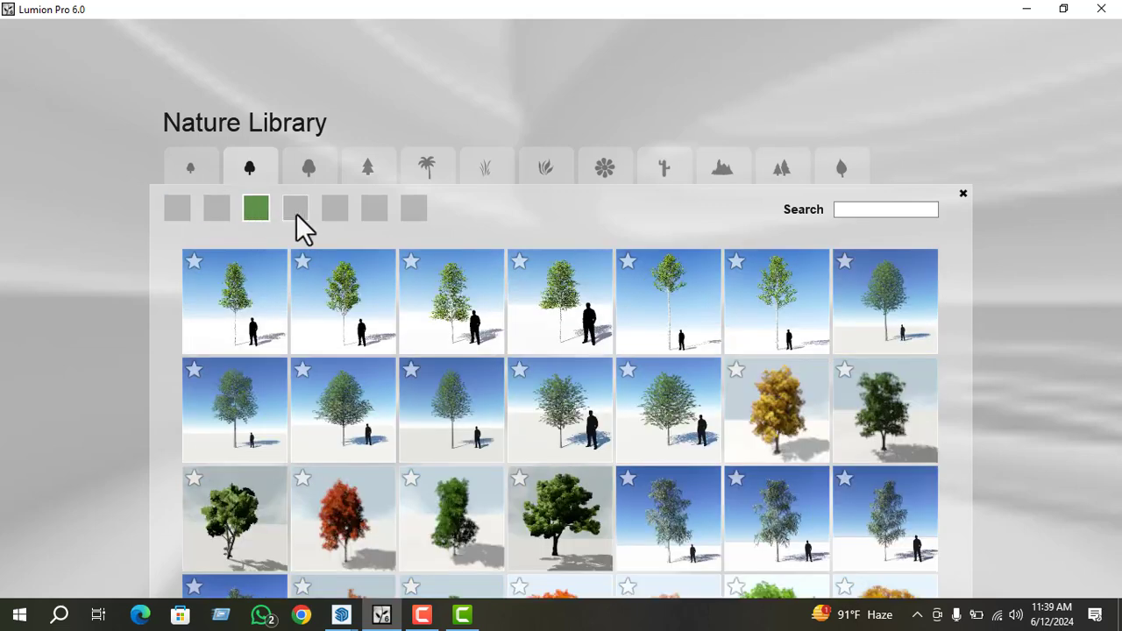
pyautogui.click(295, 210)
pyautogui.click(335, 209)
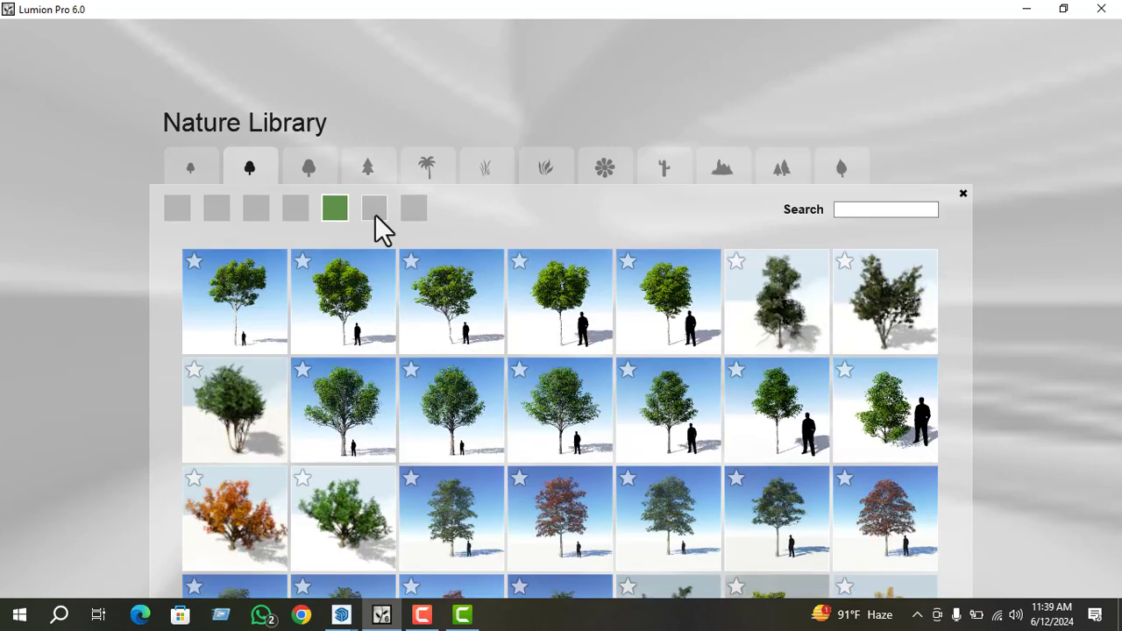
pyautogui.click(374, 210)
pyautogui.click(412, 211)
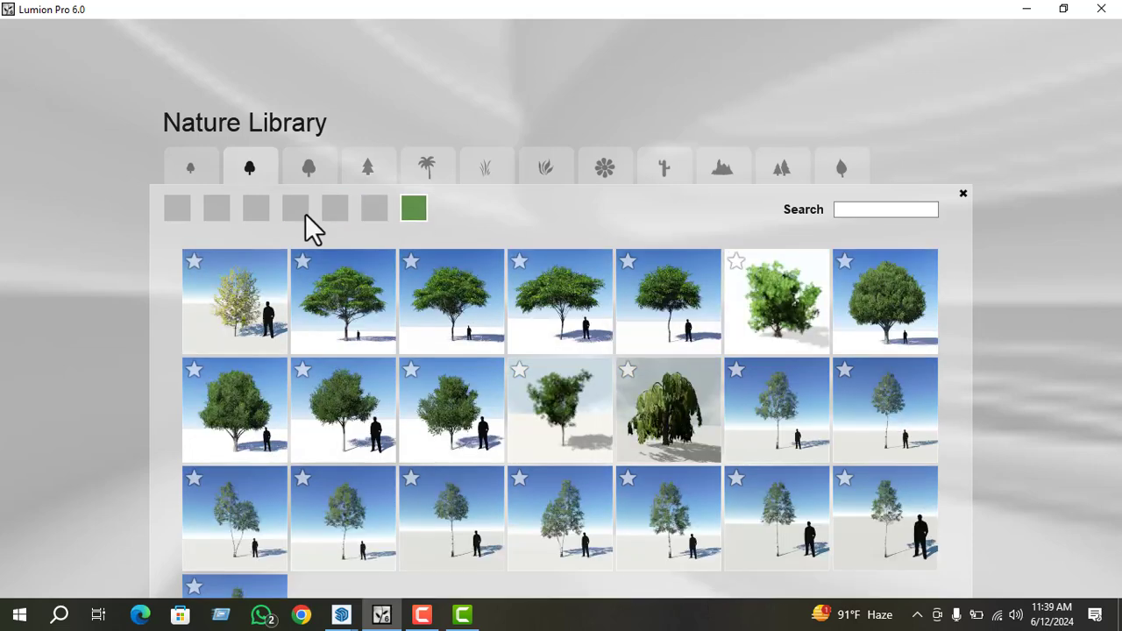
pyautogui.click(218, 208)
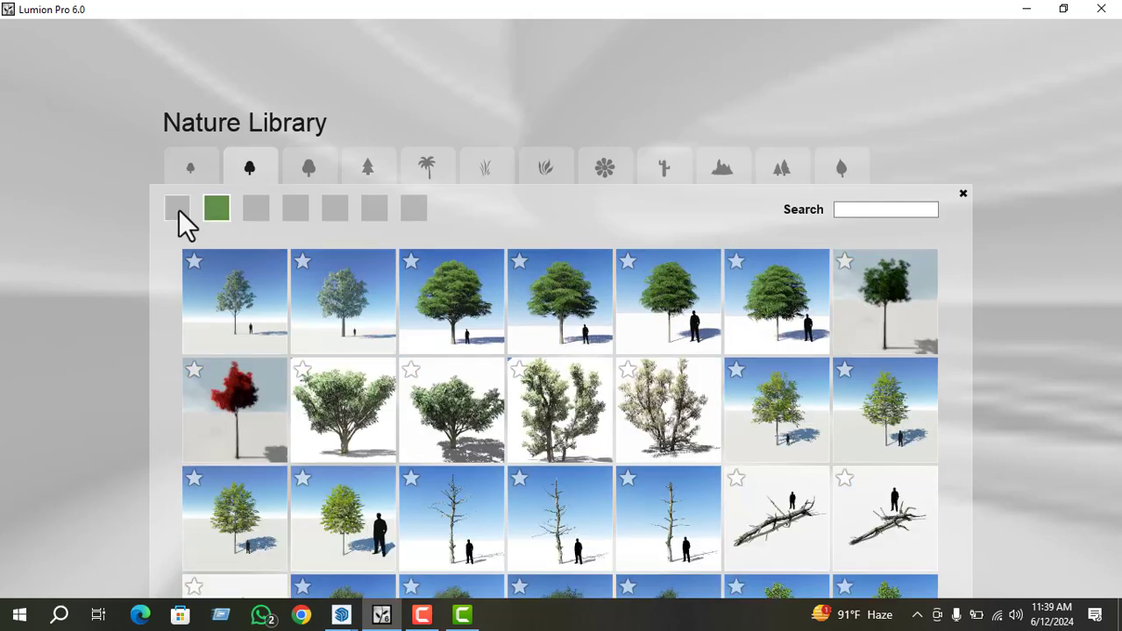
pyautogui.click(178, 209)
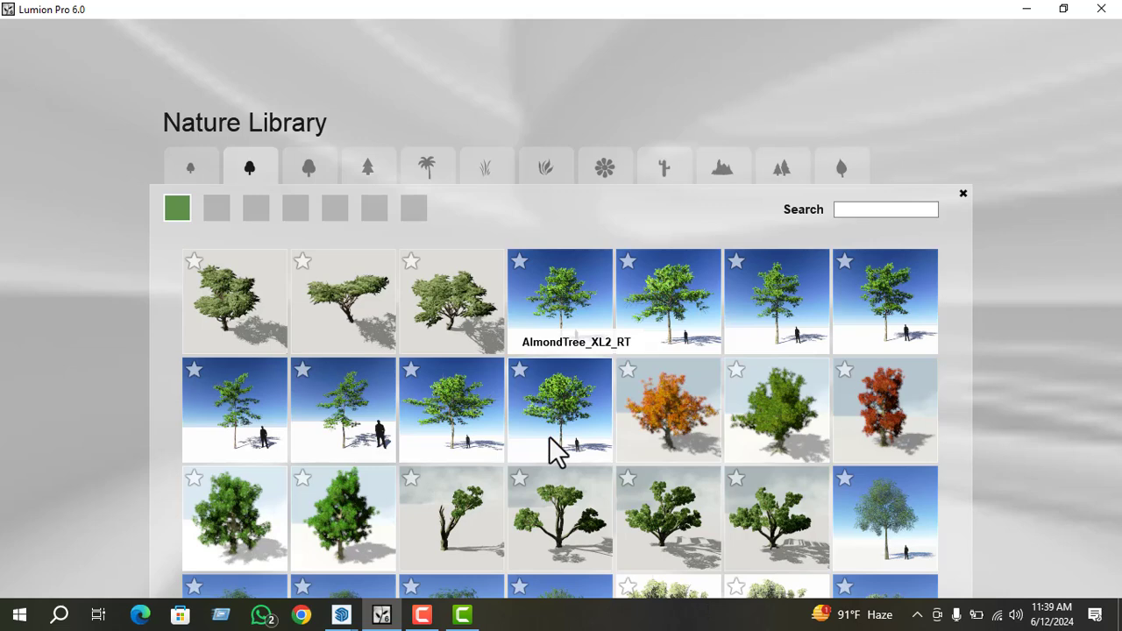
# Choose AlmondTree_L2_RT and place one tree on each side of the building, just behind the boundary wall
pyautogui.click(664, 320)
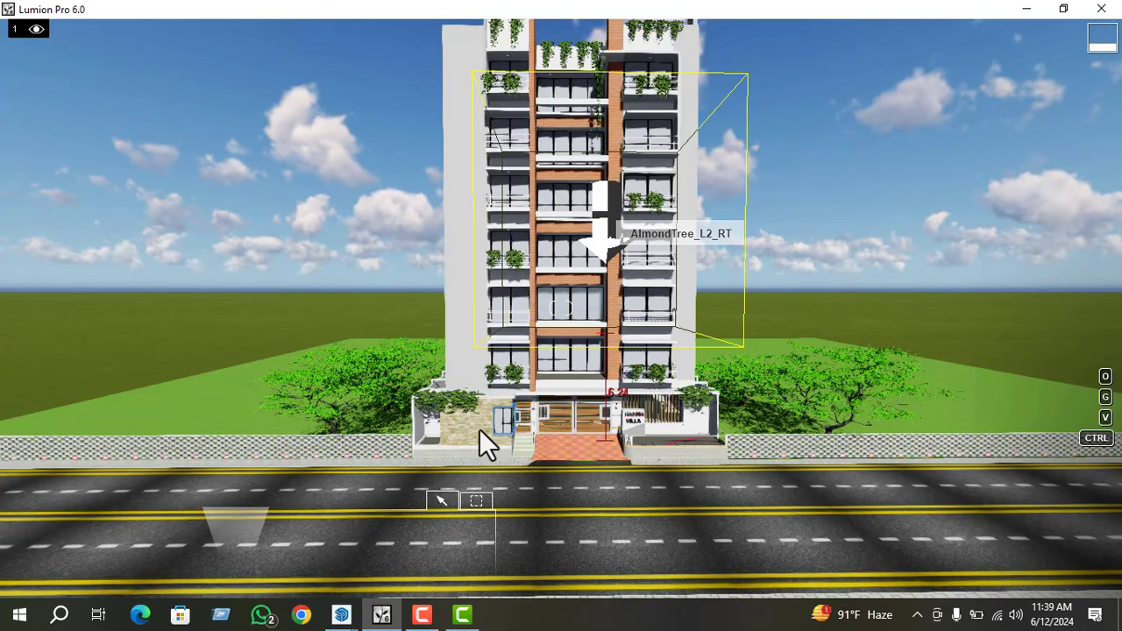
pyautogui.click(204, 437)
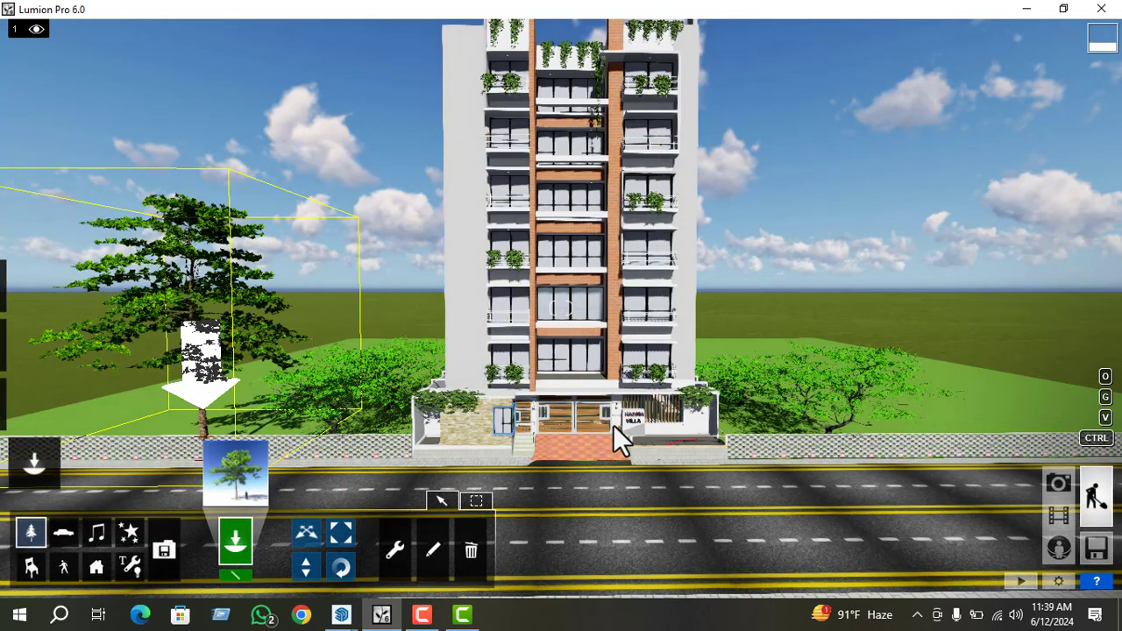
pyautogui.click(890, 428)
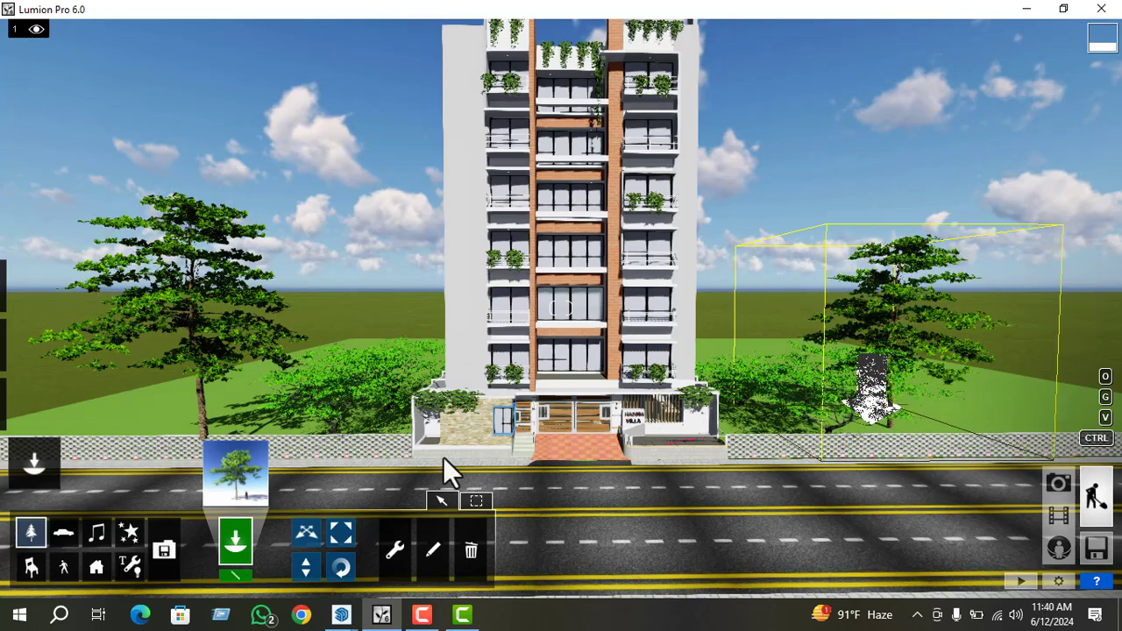
# Enlarge both almond trees beside the building until they stand nearly as tall as the facade
pyautogui.click(203, 439)
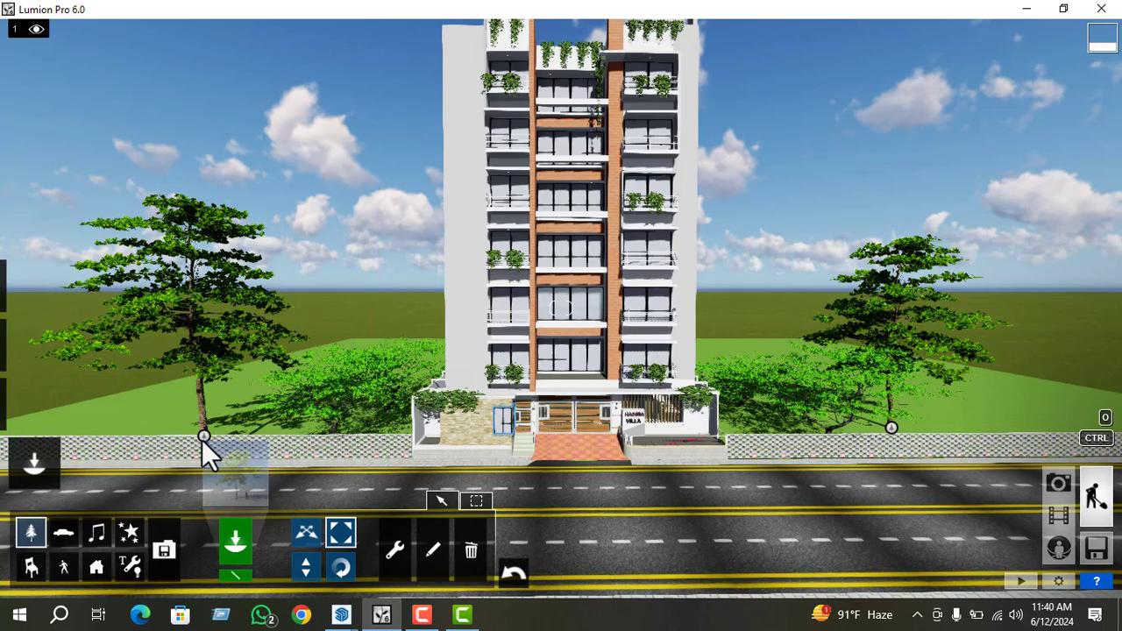
pyautogui.moveTo(201, 439); pyautogui.dragTo(205, 350)
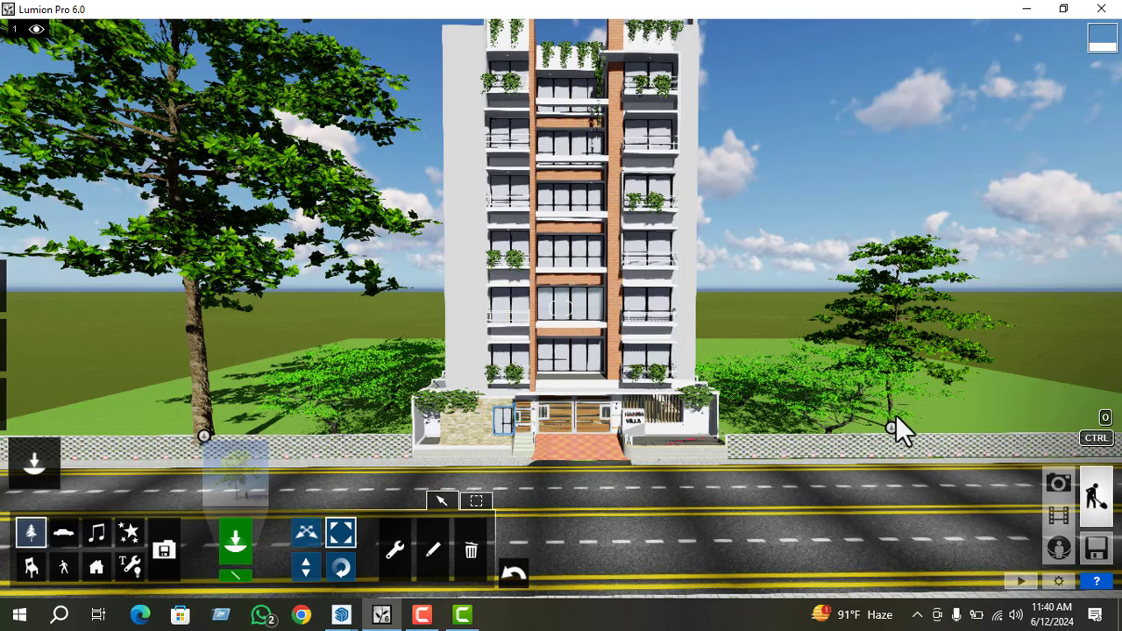
pyautogui.click(889, 419)
pyautogui.moveTo(890, 412); pyautogui.dragTo(895, 365)
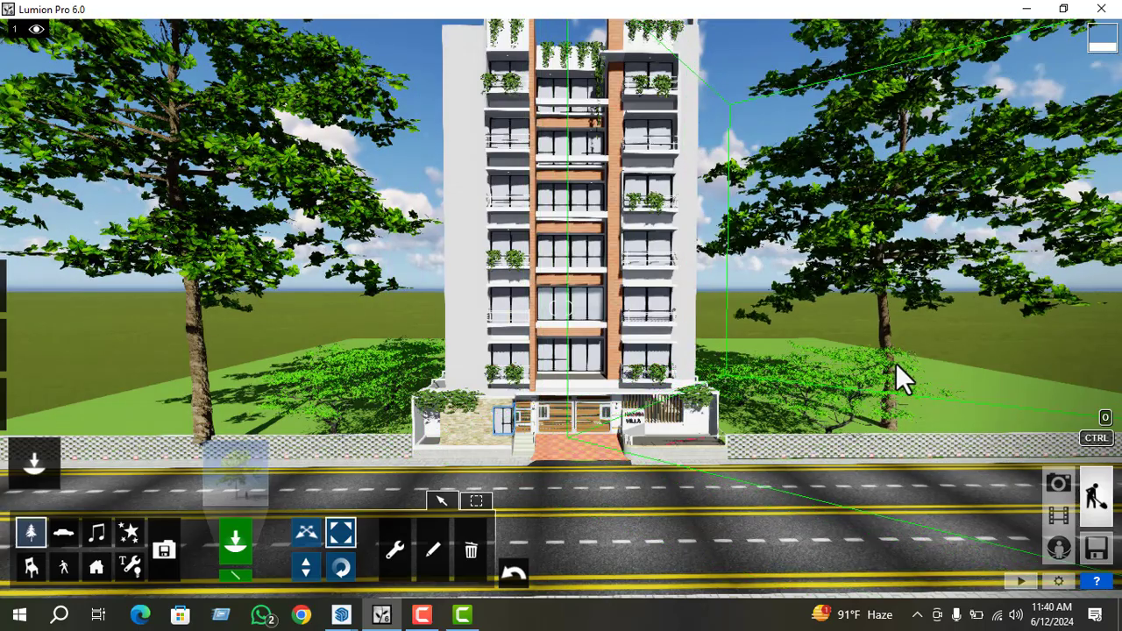
# Examine the enlarged trees and the building from farther back and from an angled street view
pyautogui.press('s')
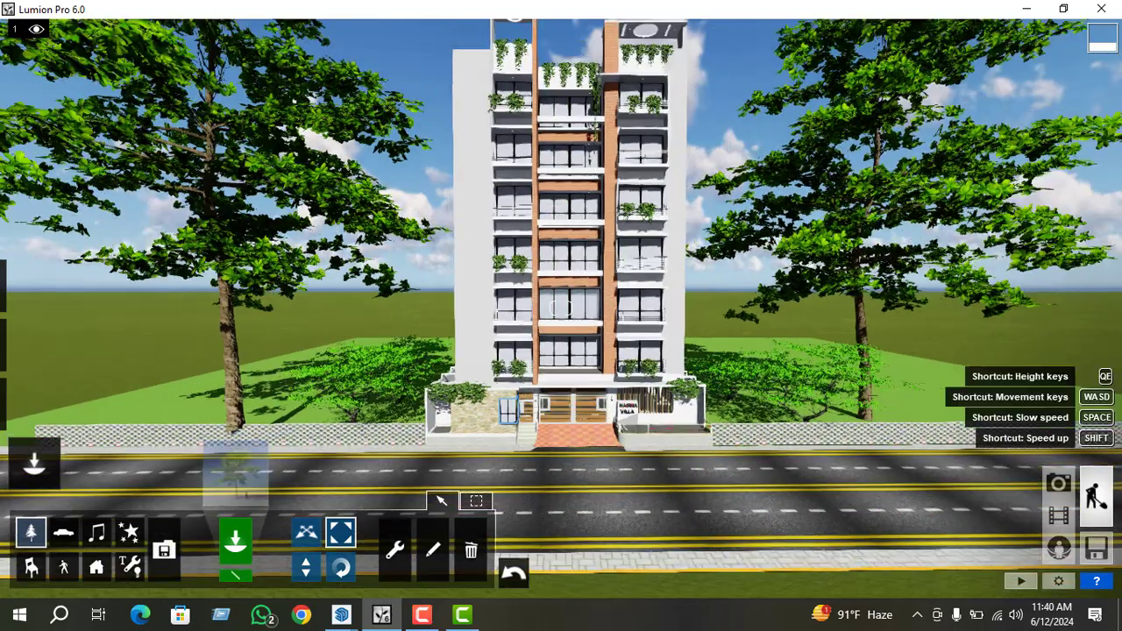
pyautogui.moveTo(693, 438); pyautogui.dragTo(748, 377, button='right')
pyautogui.press('w')
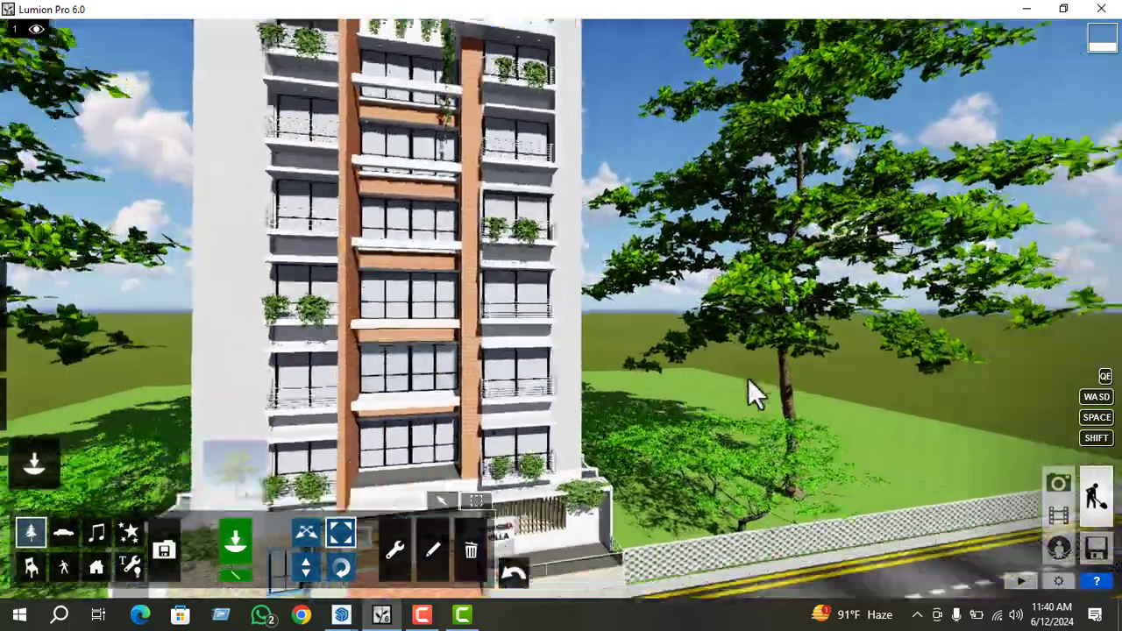
pyautogui.press('s')
pyautogui.press('s')
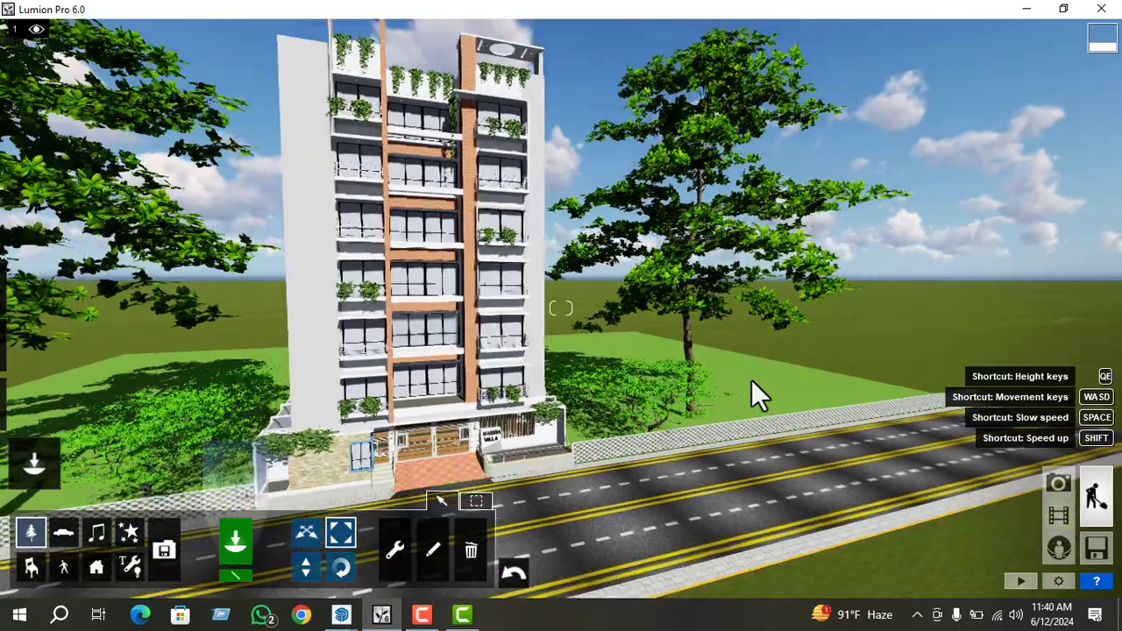